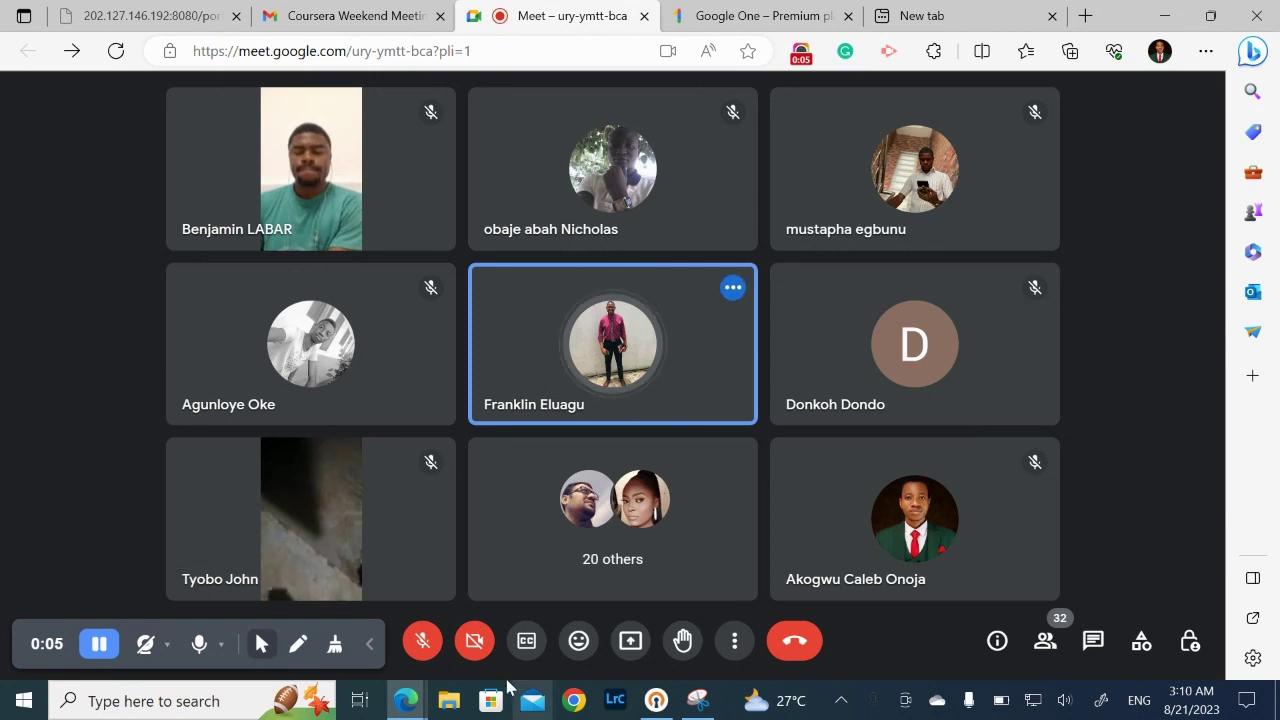
Collapse the recording toolbar and unmute the microphone in the video meeting
click(372, 644)
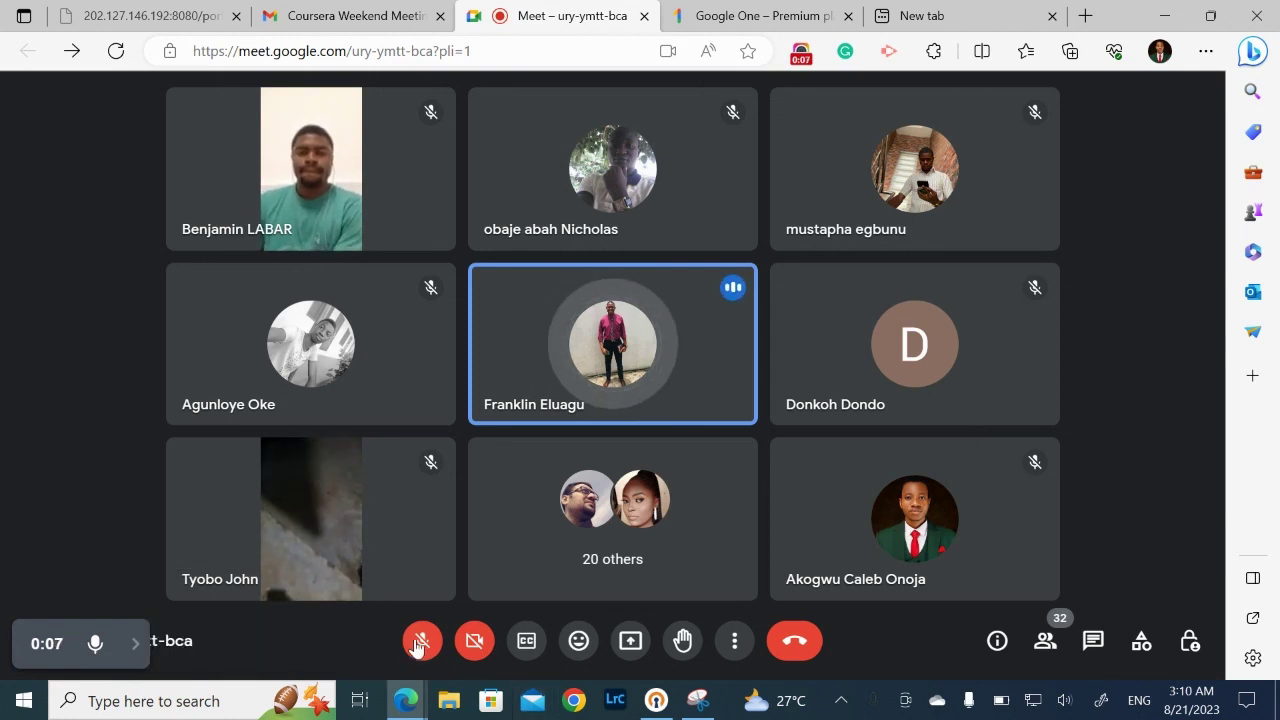
click(420, 643)
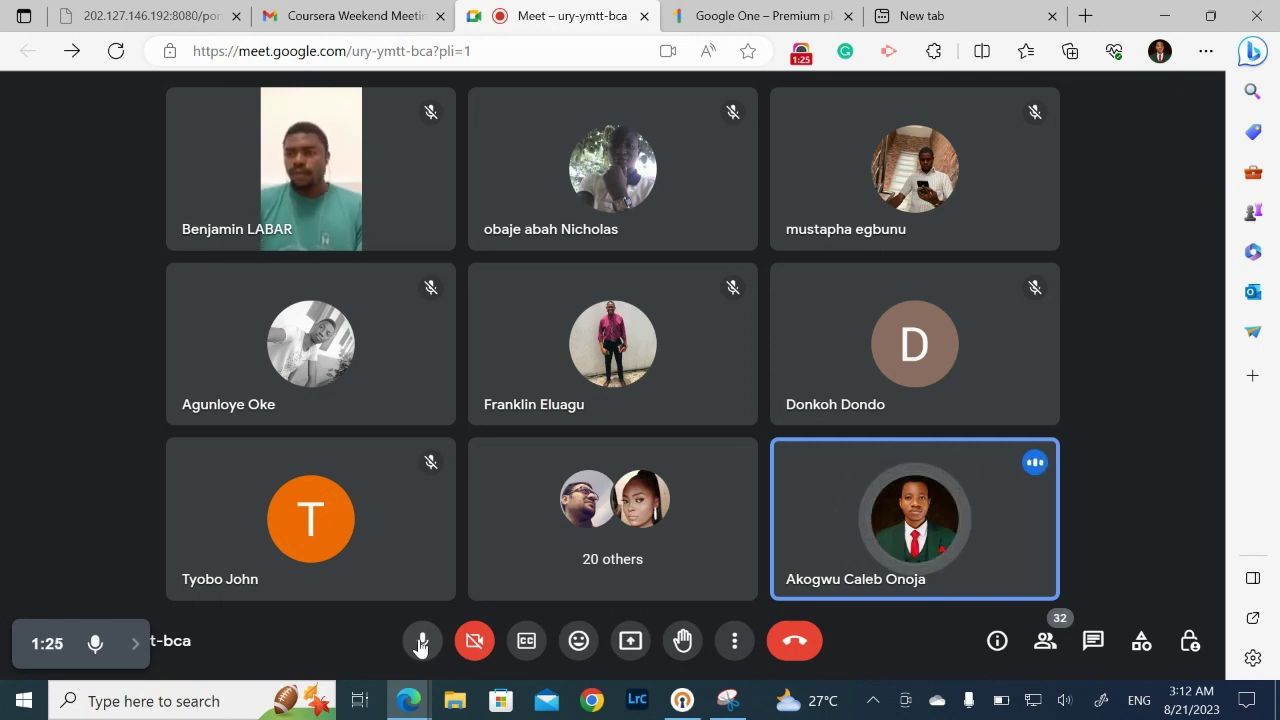
Search the web for "coursera" in a new browser tab and open the Coursera website
mouse_move(844, 365)
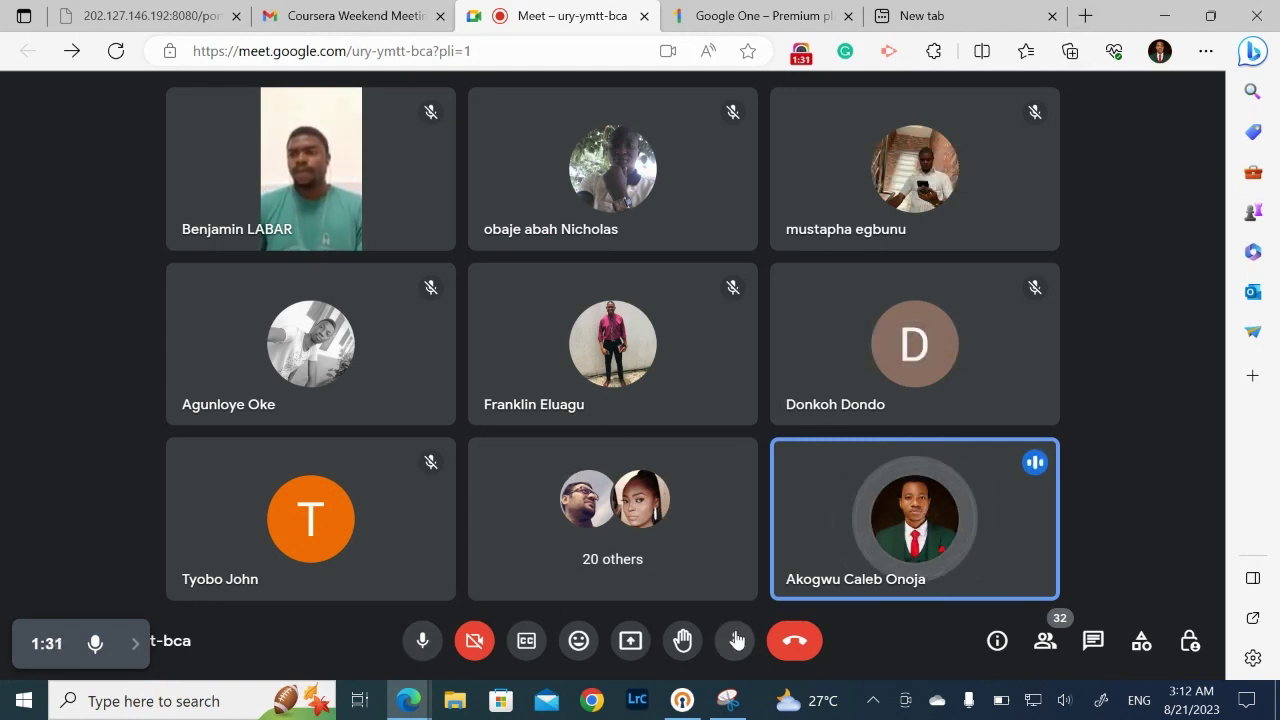
click(1085, 15)
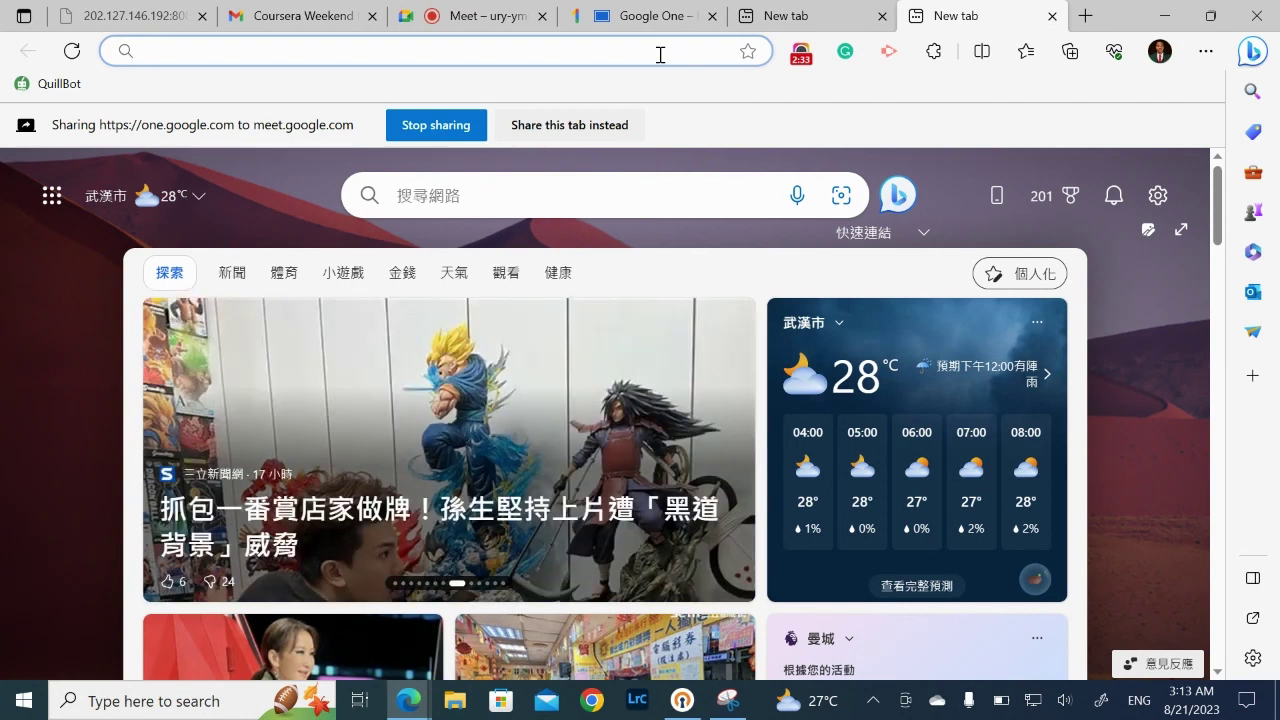
text(courser)
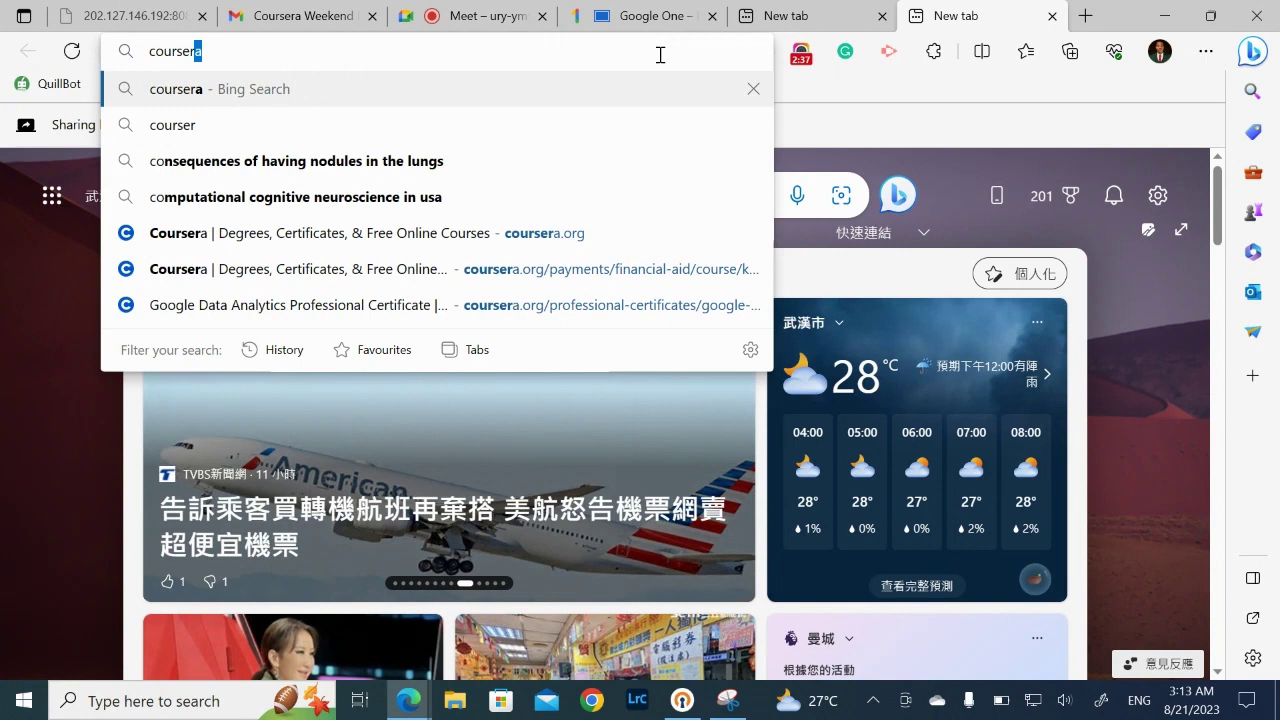
text(a)
key(Return)
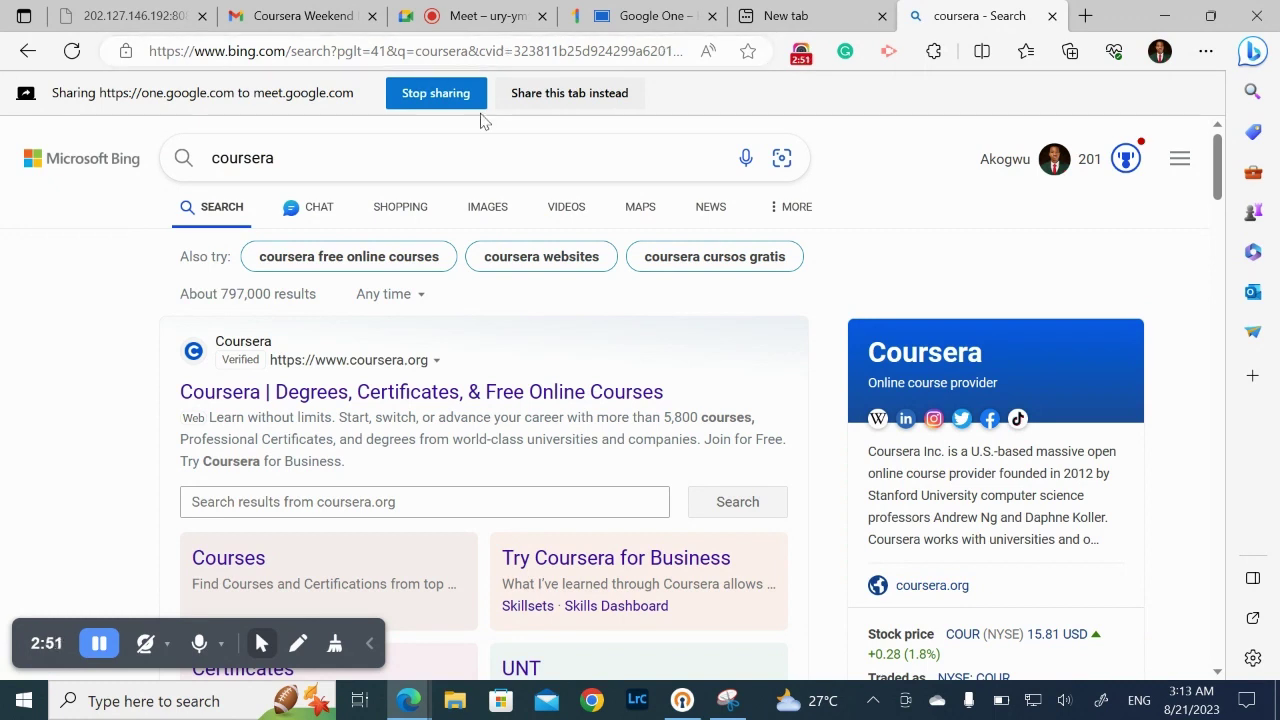
click(369, 643)
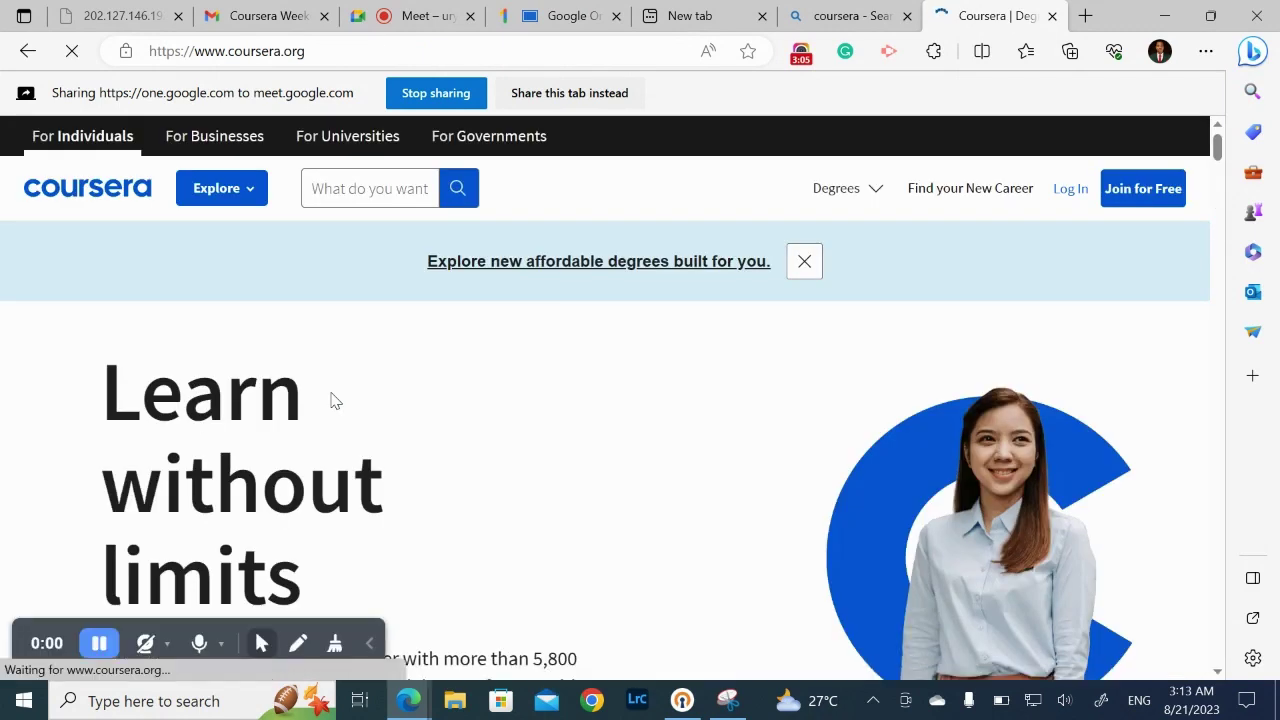
Join Coursera for free by continuing with Google, and decline the outcomes survey
scroll(335, 400, down, 2)
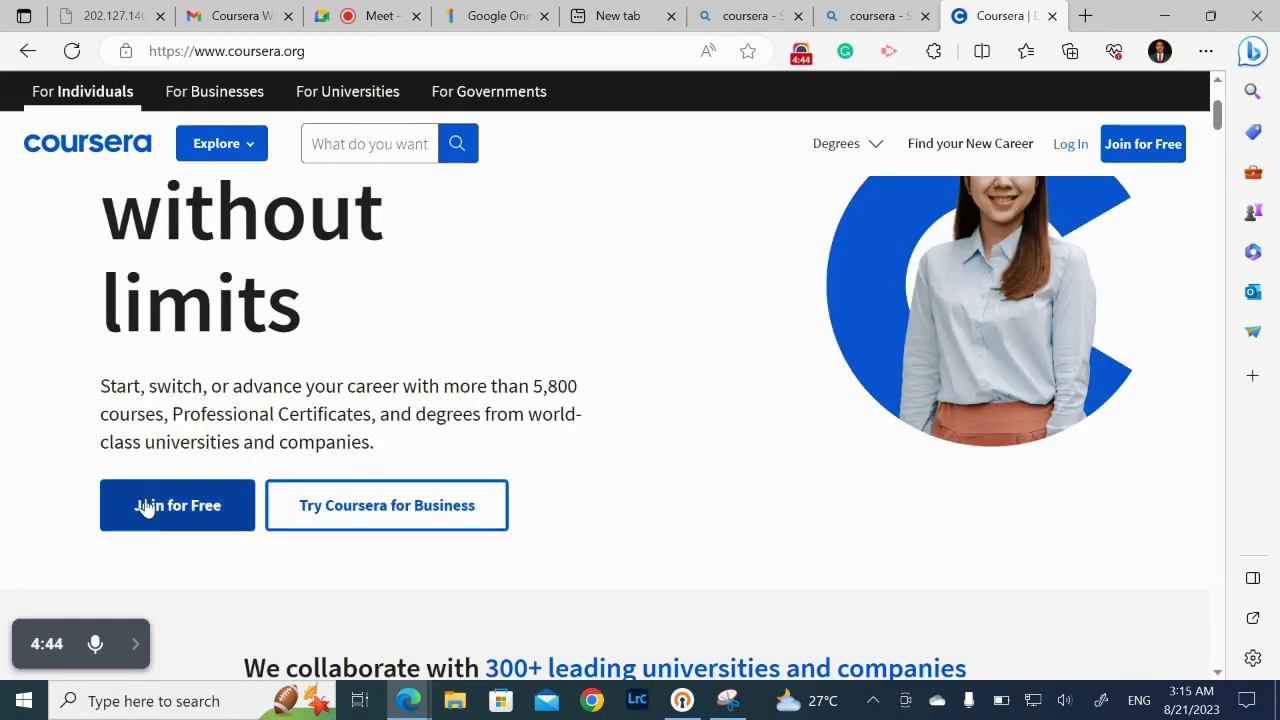
click(146, 507)
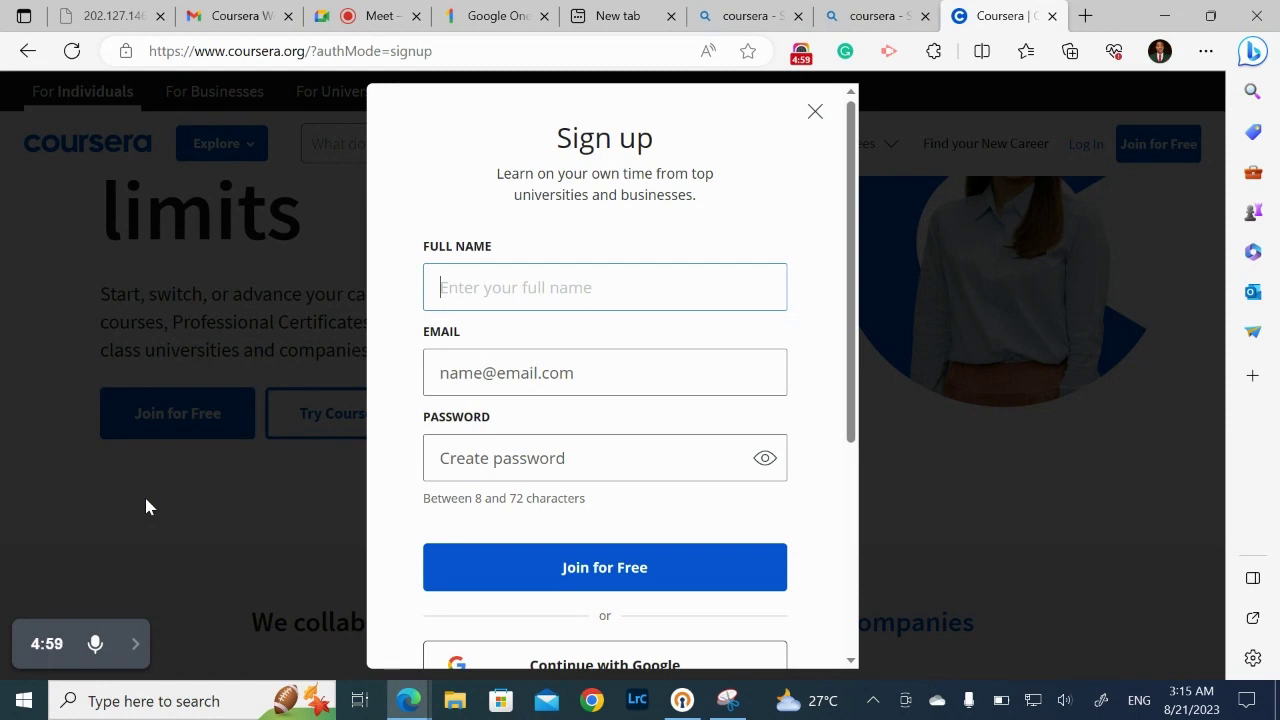
scroll(612, 380, down, 2)
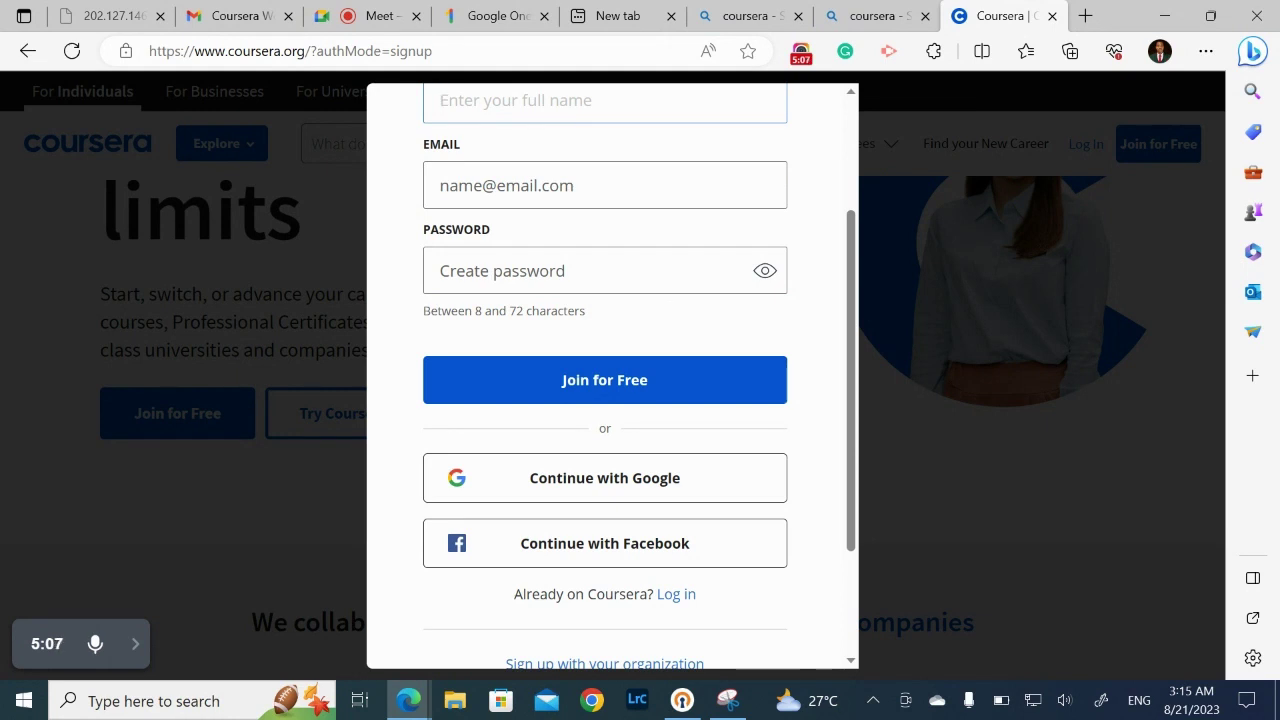
scroll(639, 376, up, 1)
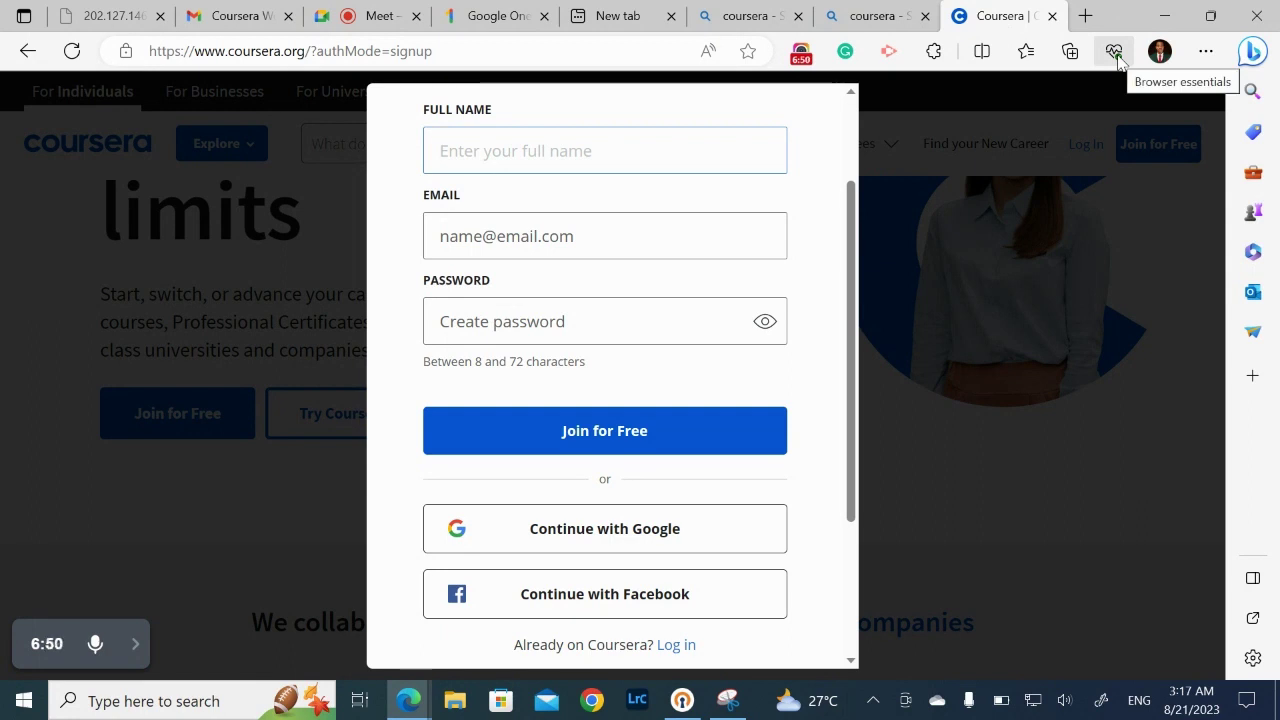
click(634, 531)
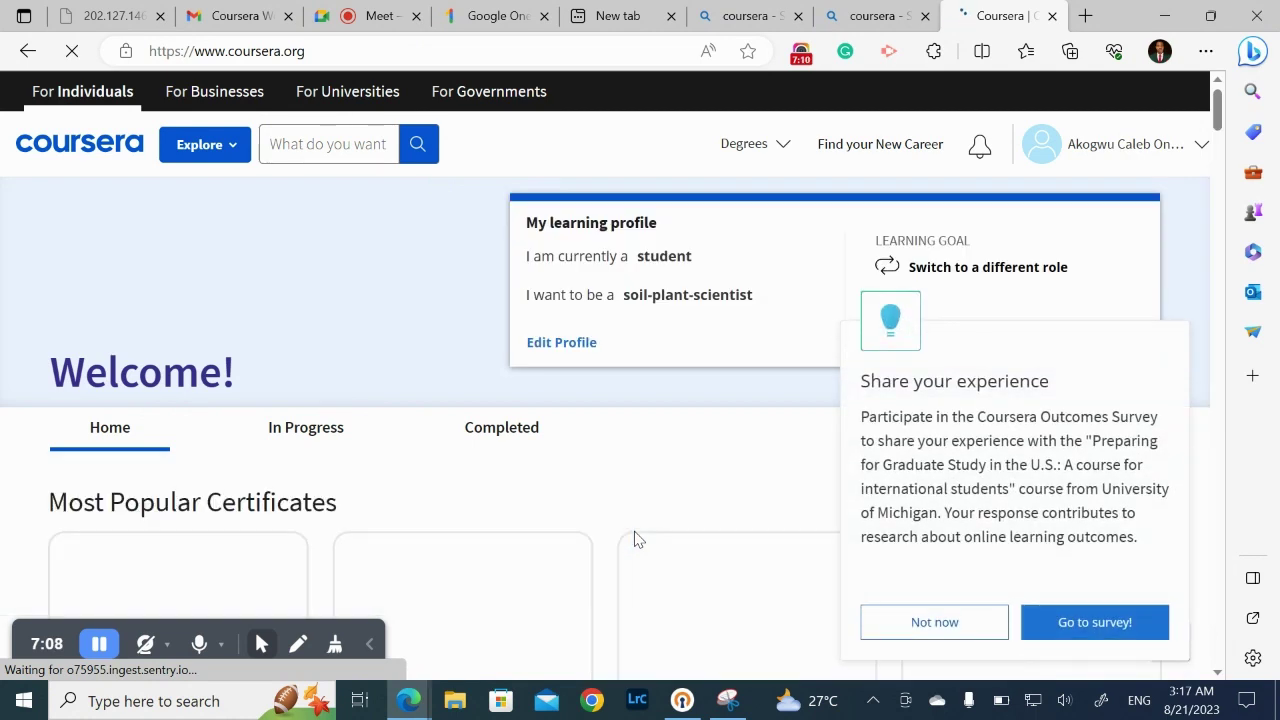
click(934, 622)
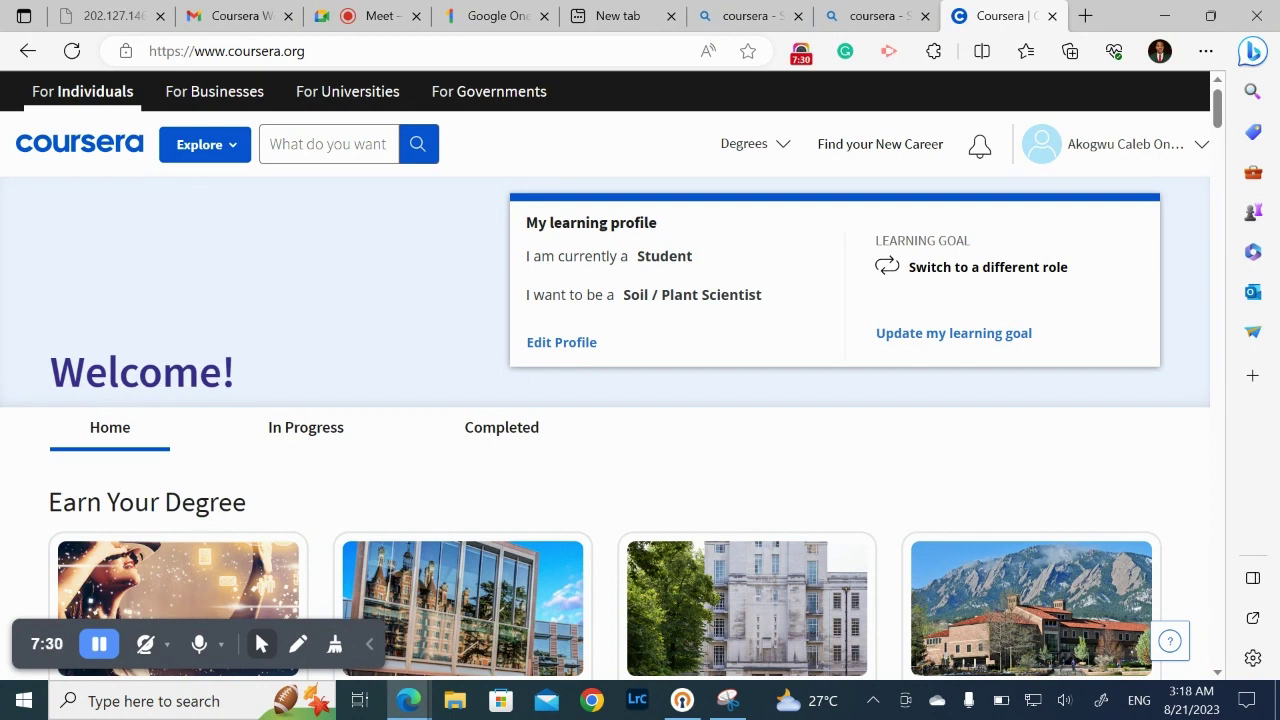
Search the Coursera catalogue for "Animal Science"
scroll(605, 400, down, 2)
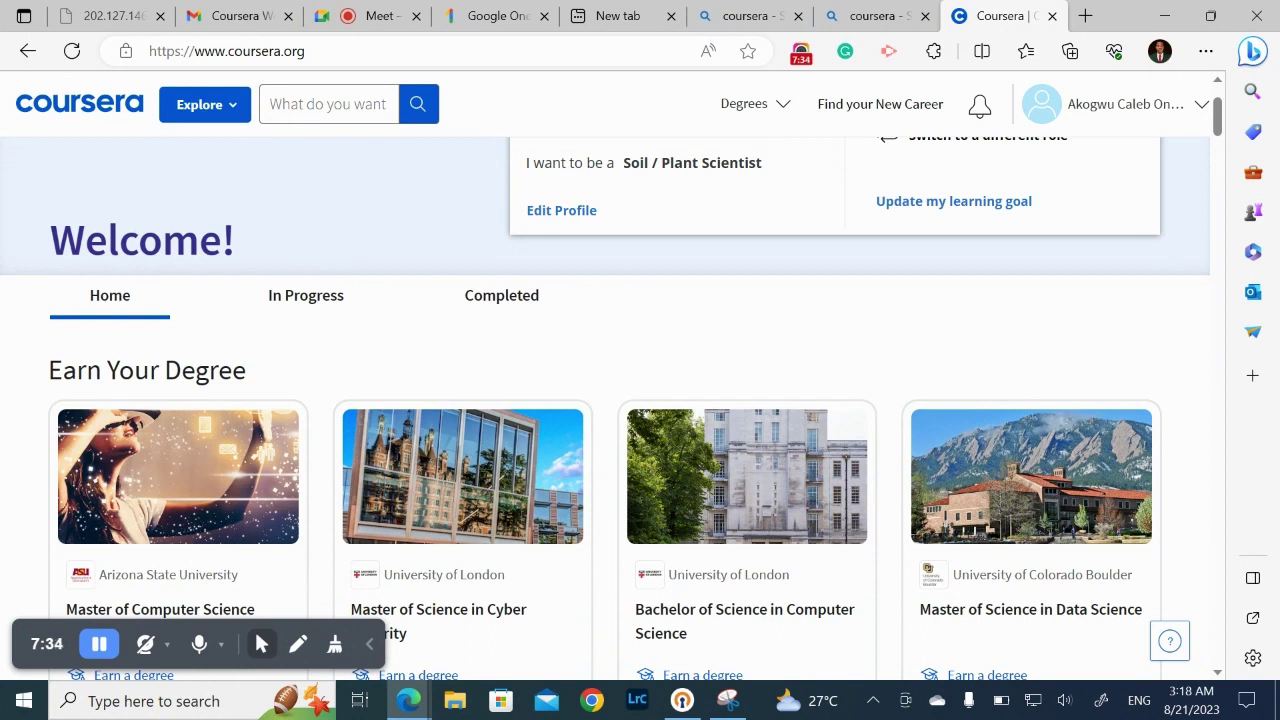
scroll(605, 400, down, 5)
scroll(605, 400, down, 2)
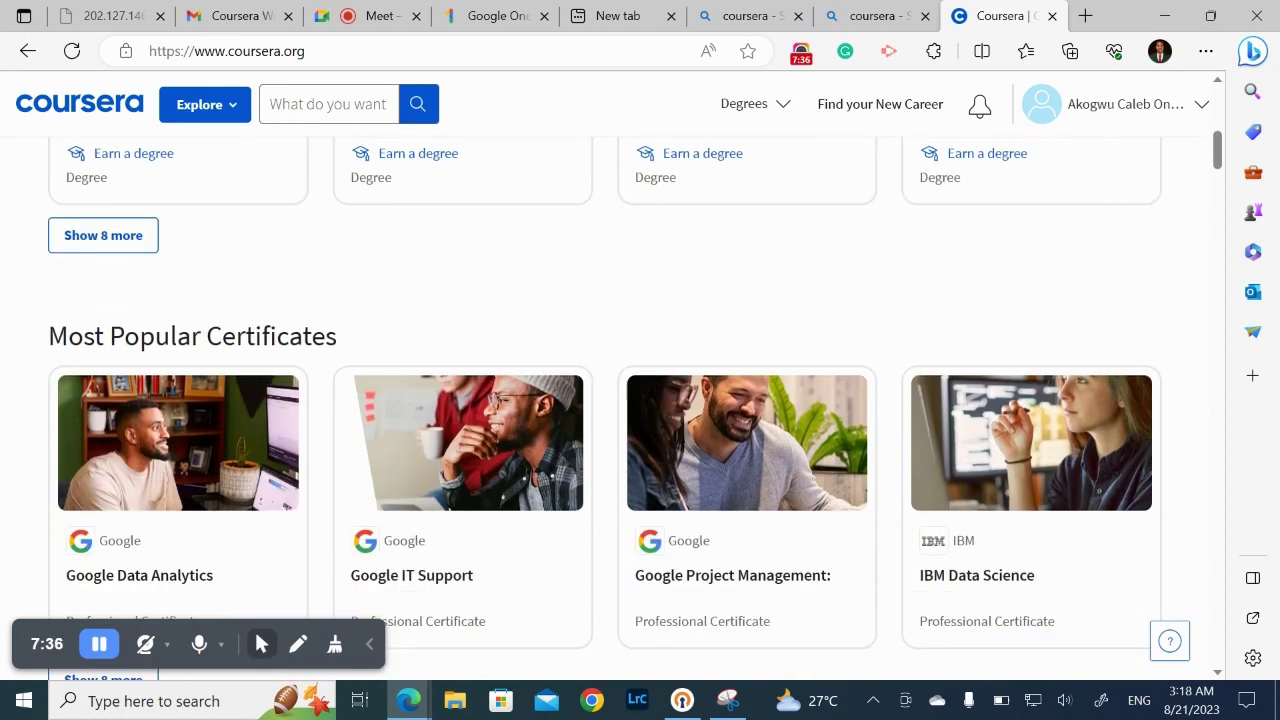
scroll(605, 400, up, 8)
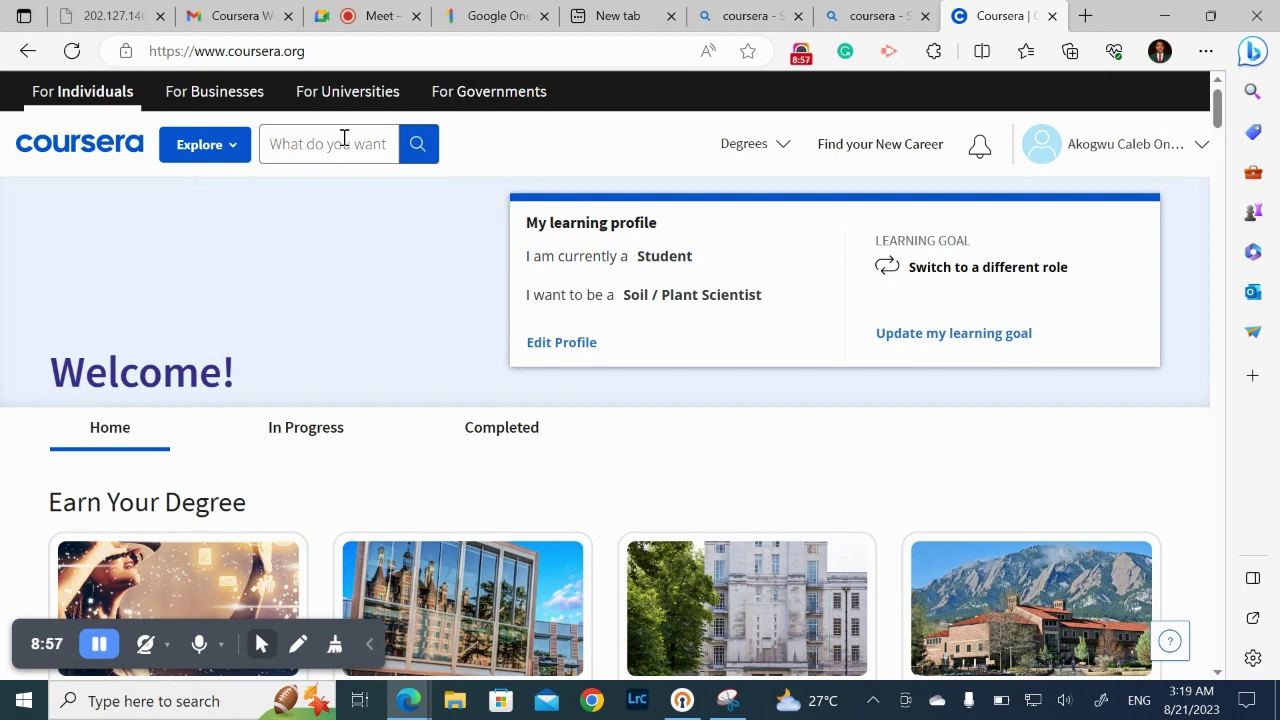
click(333, 144)
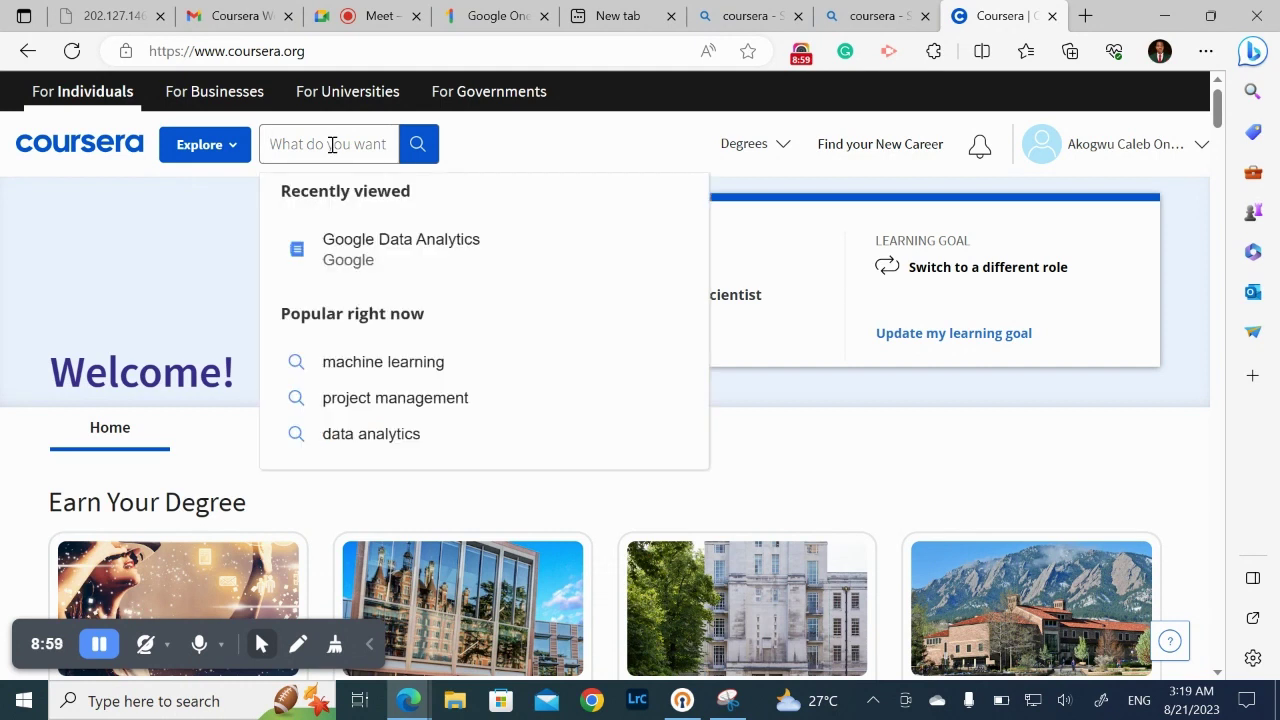
text(Anami)
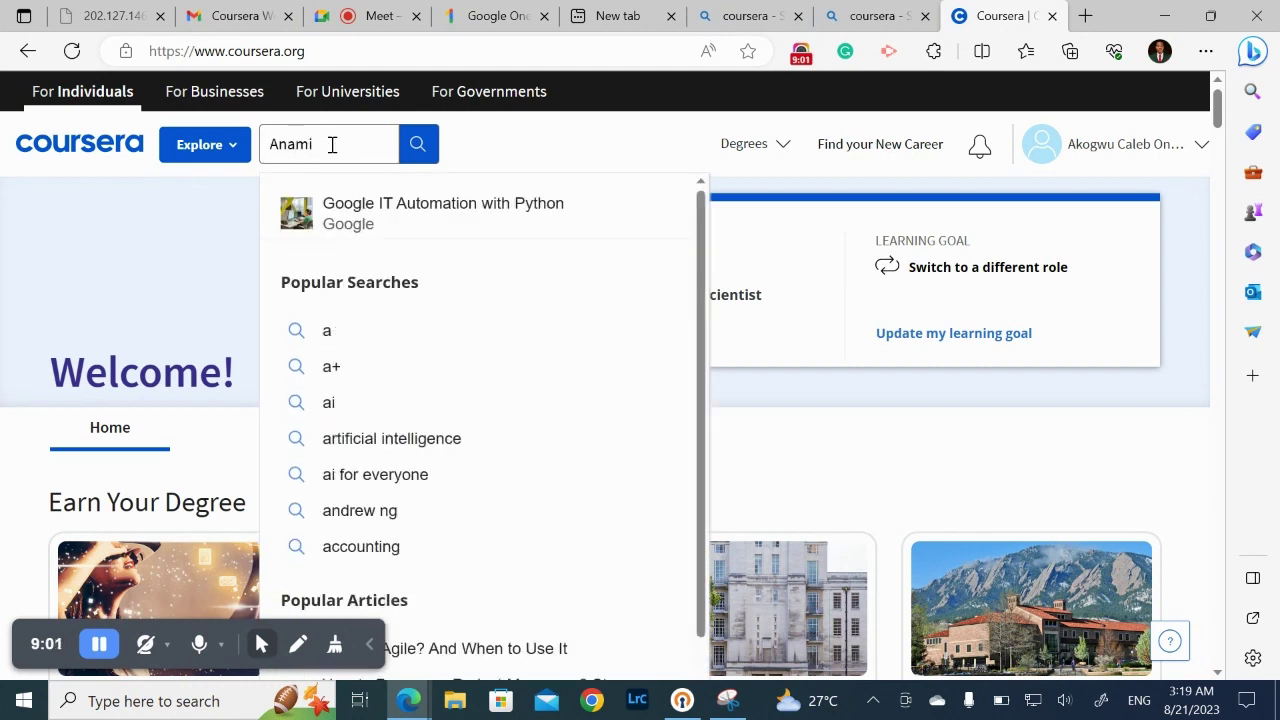
key(BackSpace)
key(BackSpace)
key(BackSpace)
text(i)
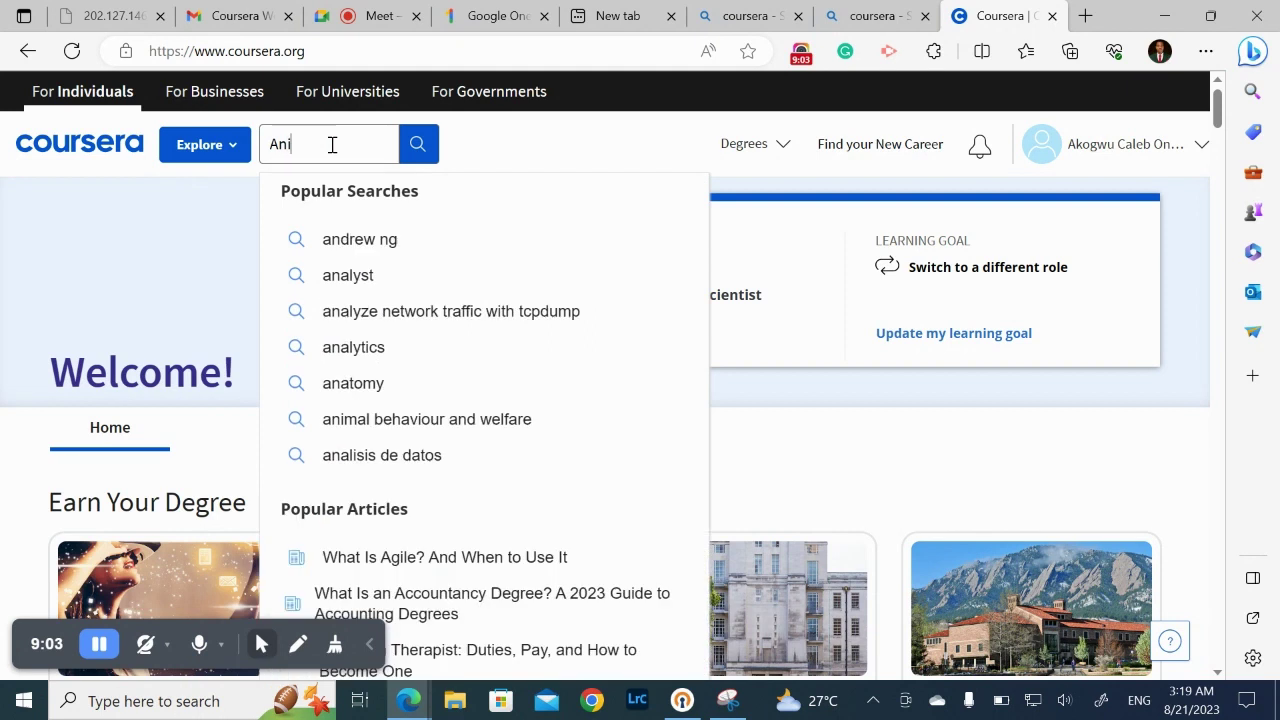
text(mal )
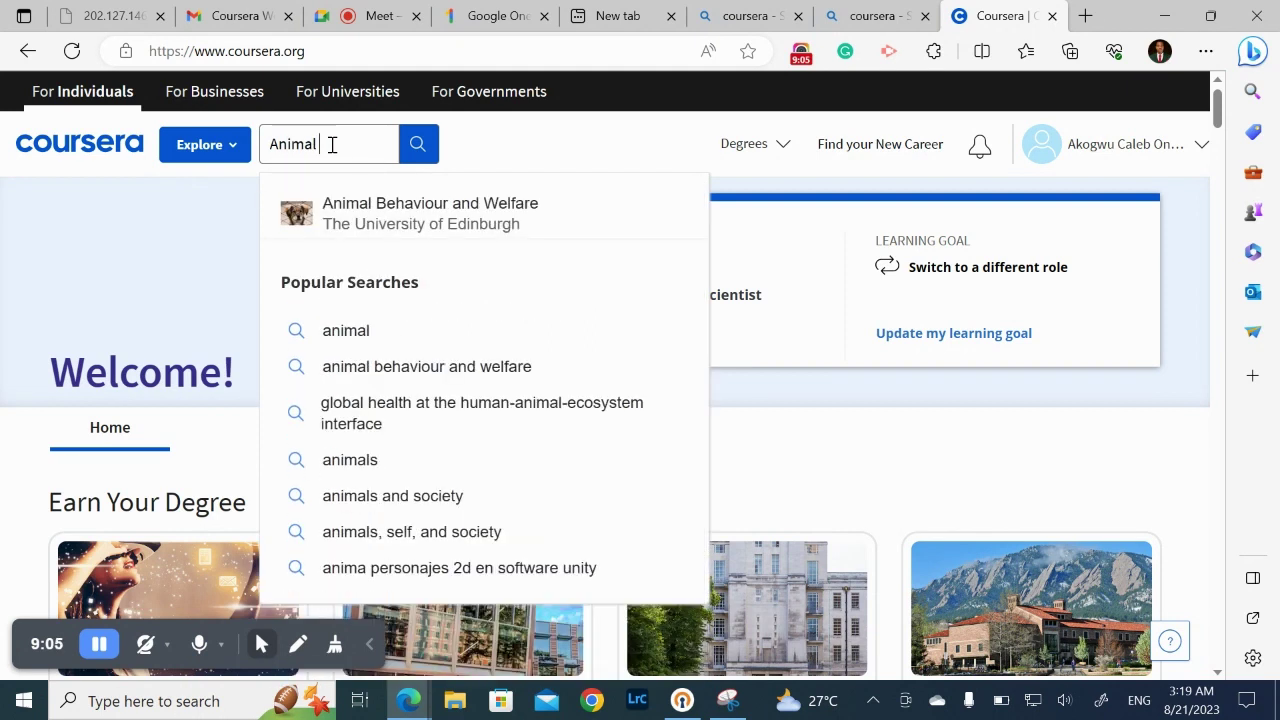
text(Science)
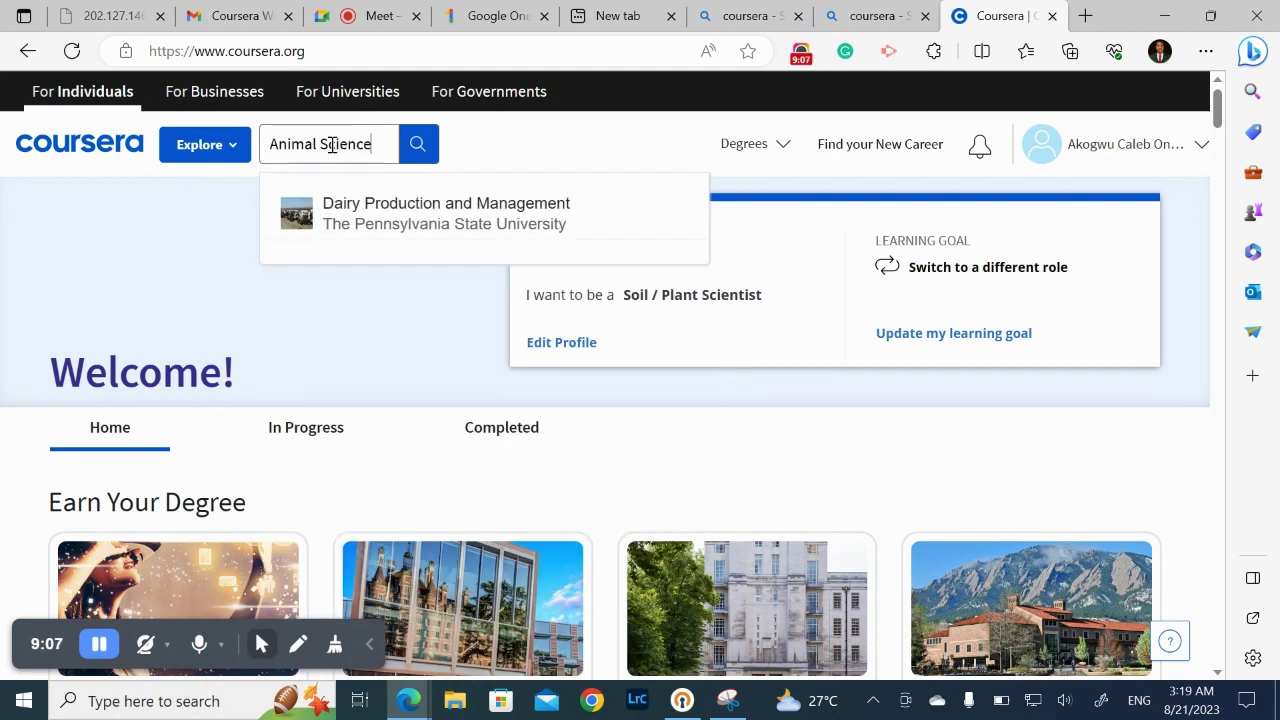
key(Return)
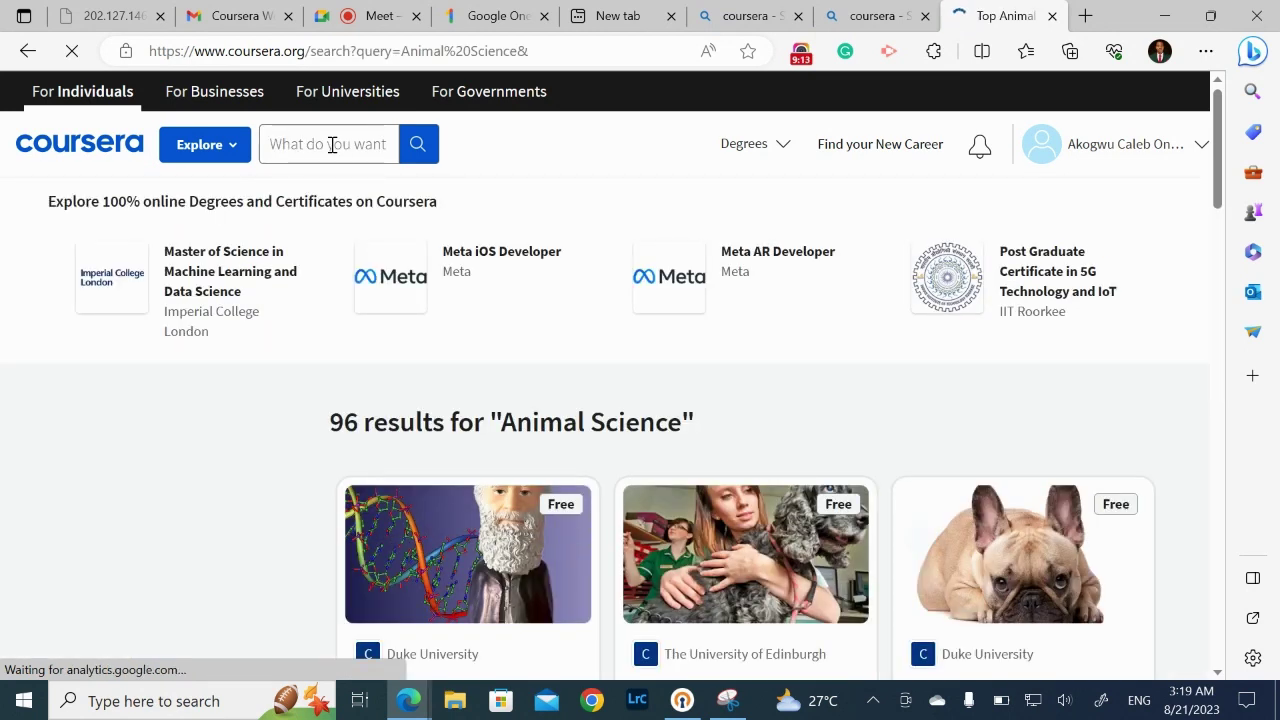
Examine the Animal Science search results, including the course cards, providers, free labels, ratings and filter options
scroll(332, 145, down, 1)
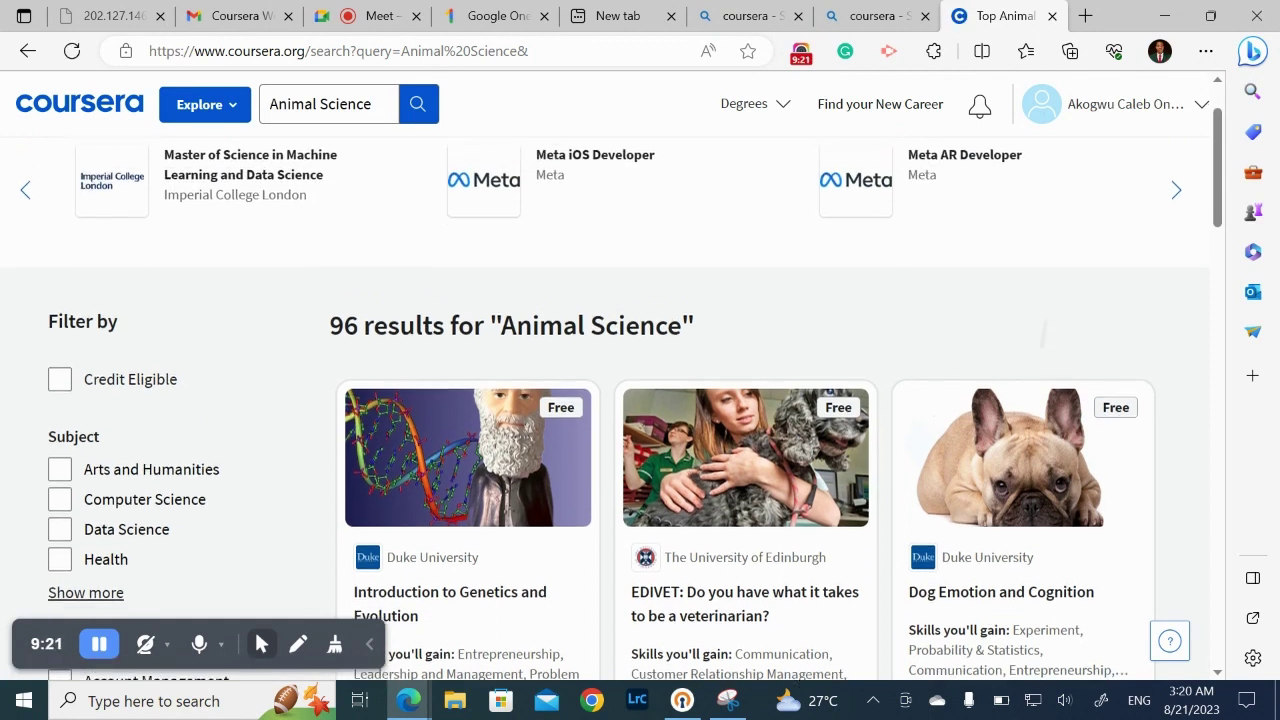
scroll(640, 400, up, 1)
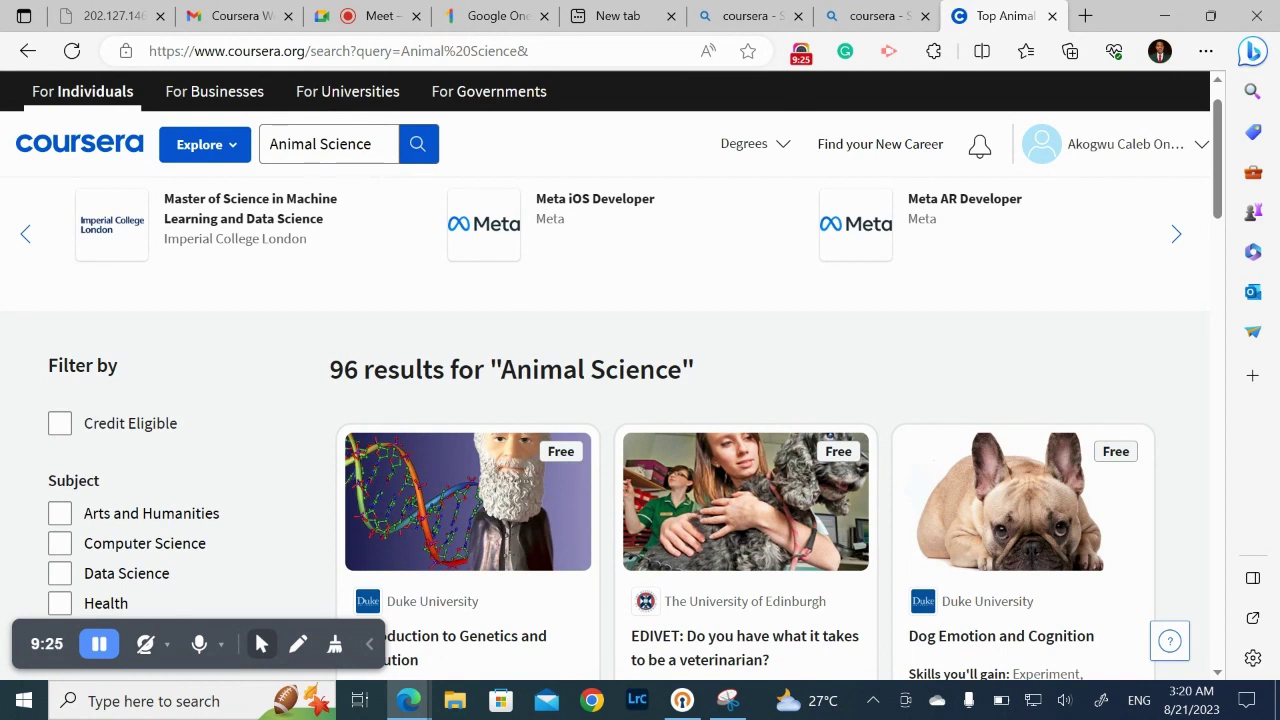
scroll(640, 400, down, 2)
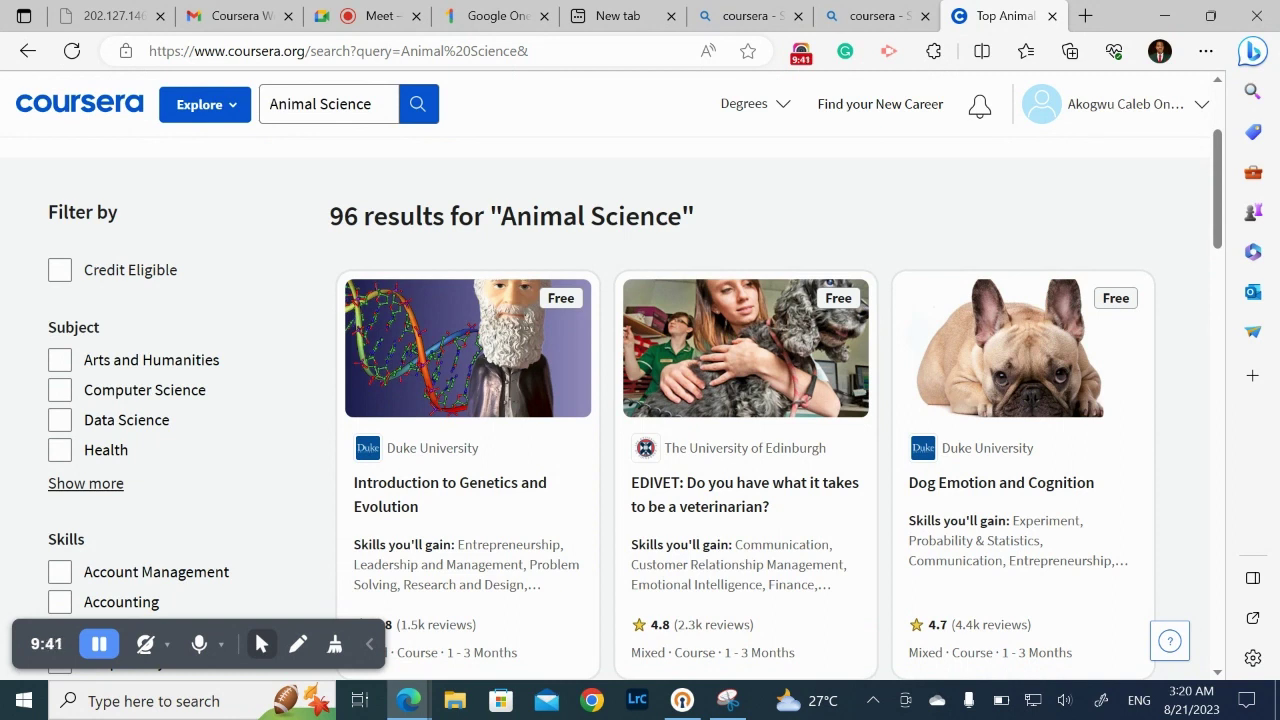
scroll(640, 400, down, 4)
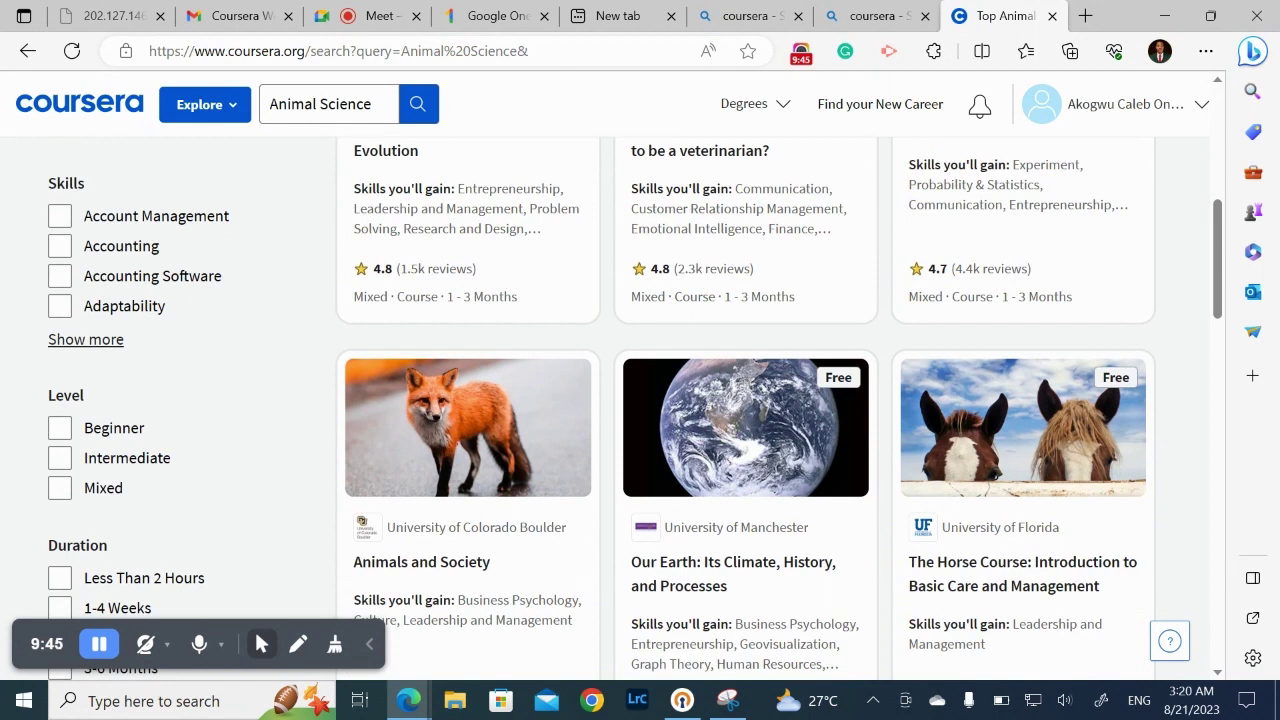
scroll(640, 400, up, 5)
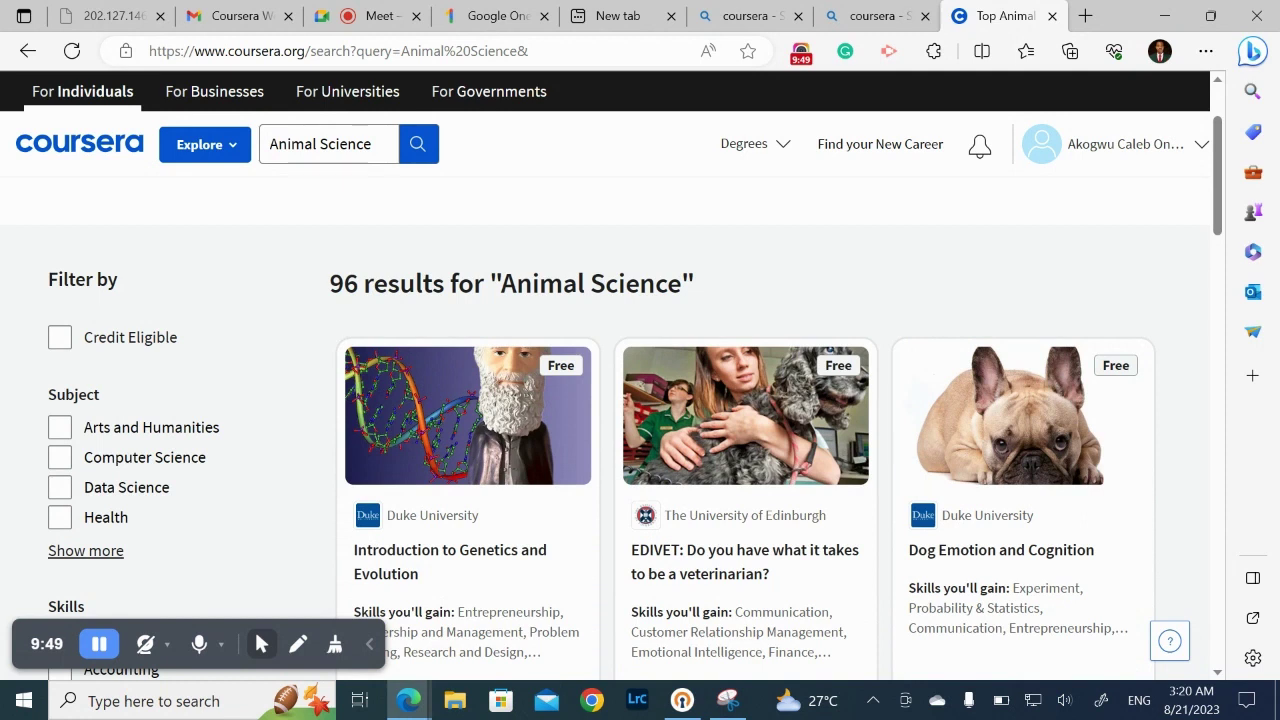
scroll(640, 400, down, 2)
scroll(611, 376, down, 3)
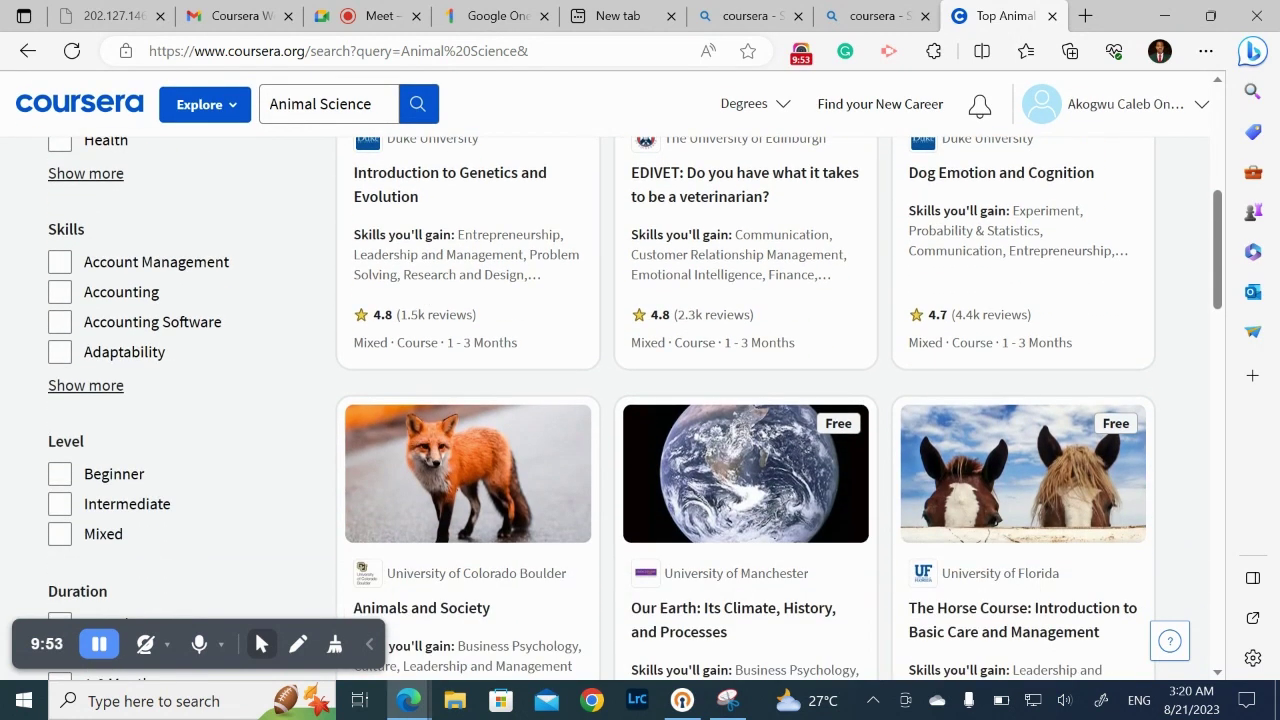
scroll(640, 400, down, 1)
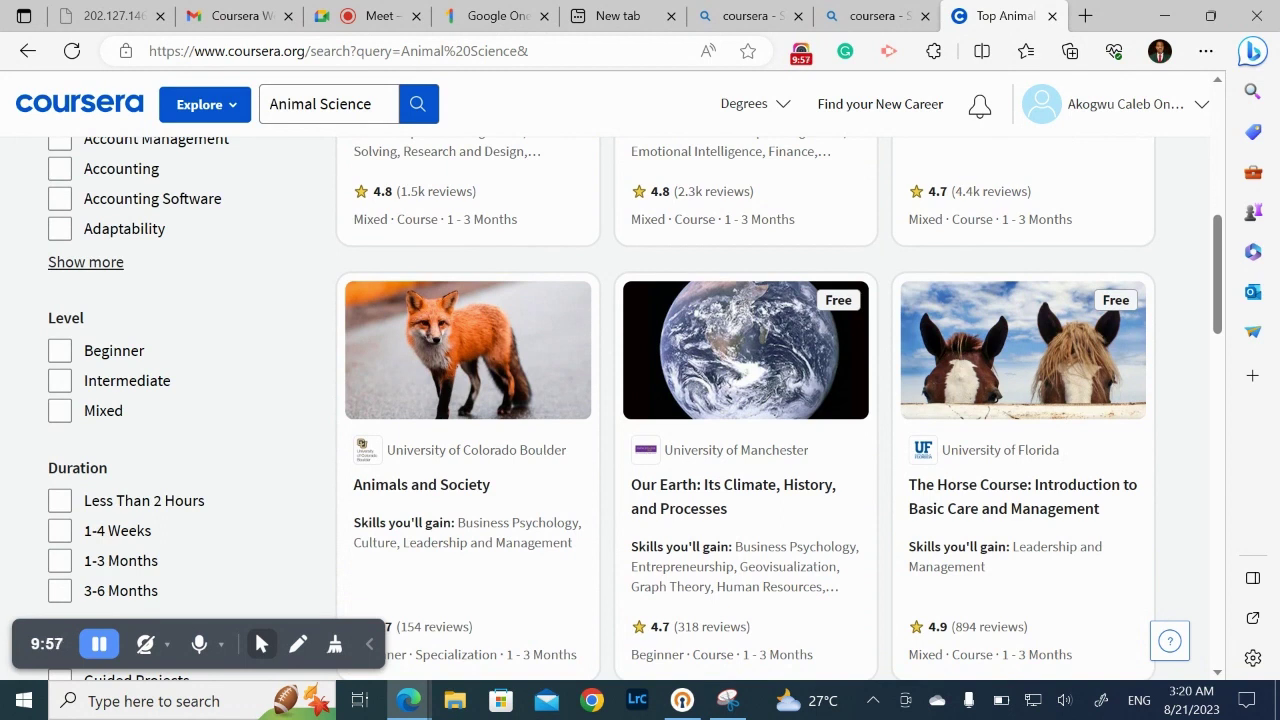
scroll(745, 408, down, 4)
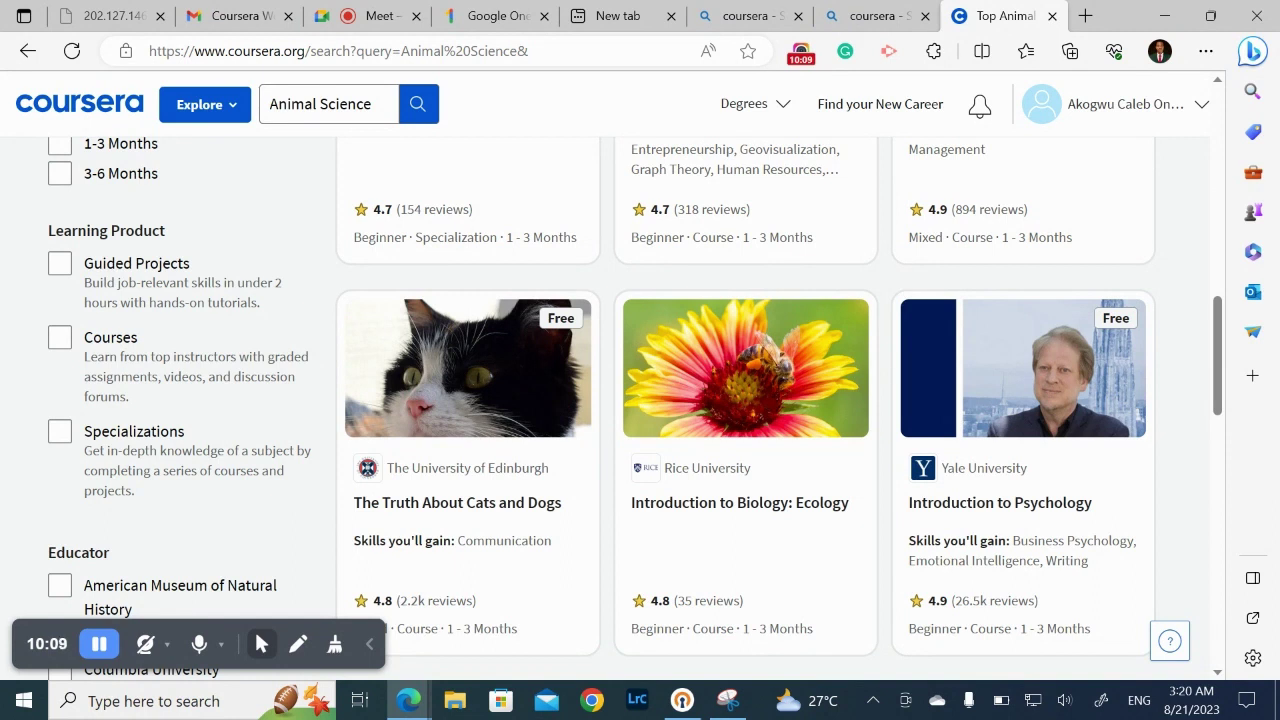
scroll(640, 400, down, 4)
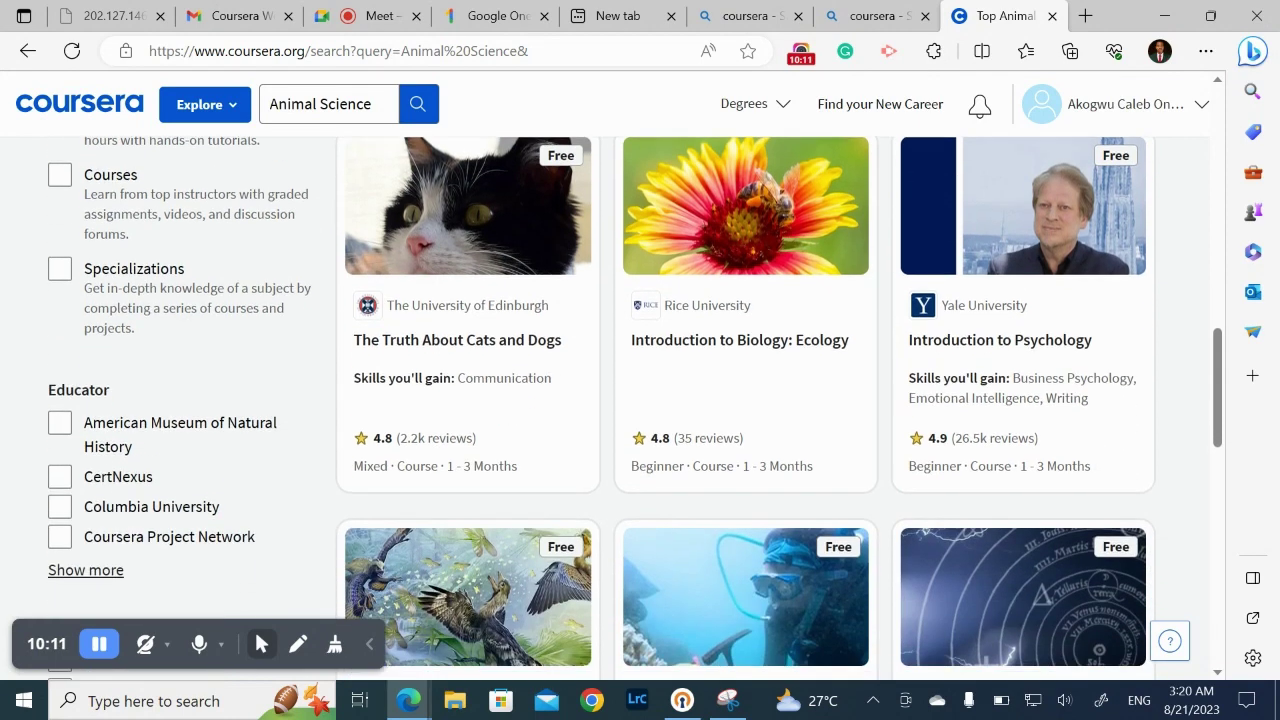
scroll(640, 400, down, 2)
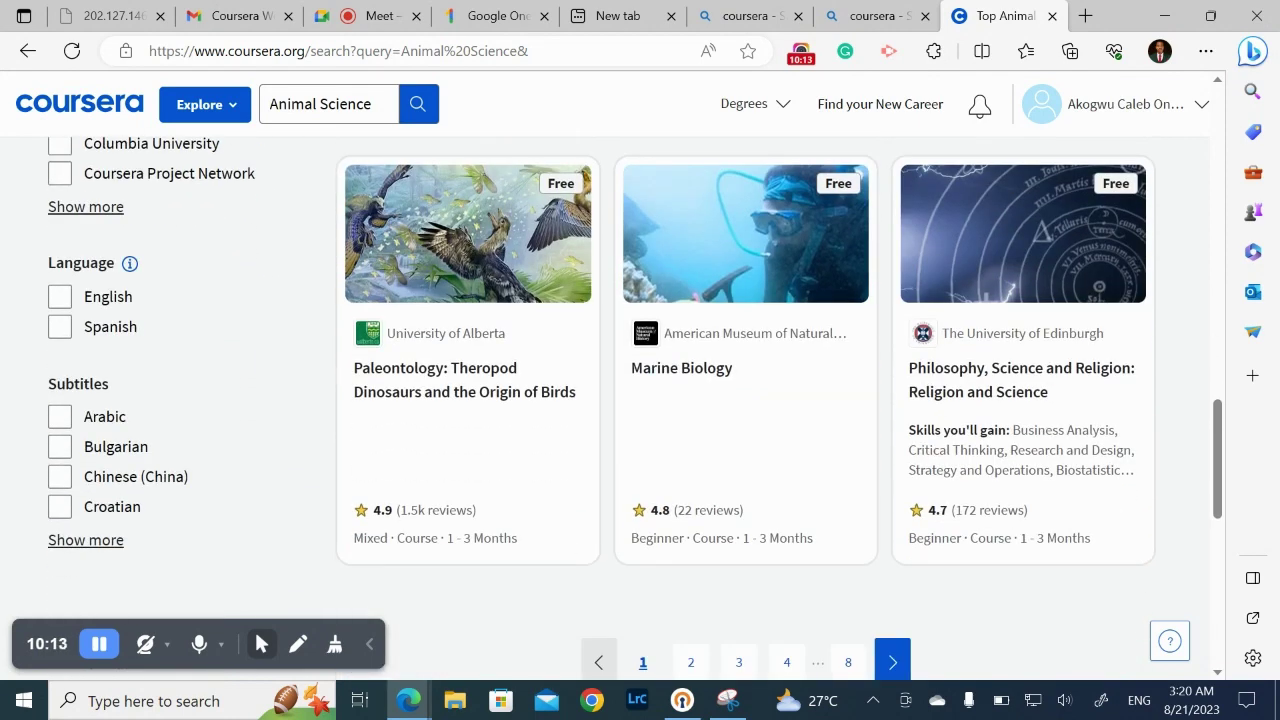
scroll(640, 400, up, 5)
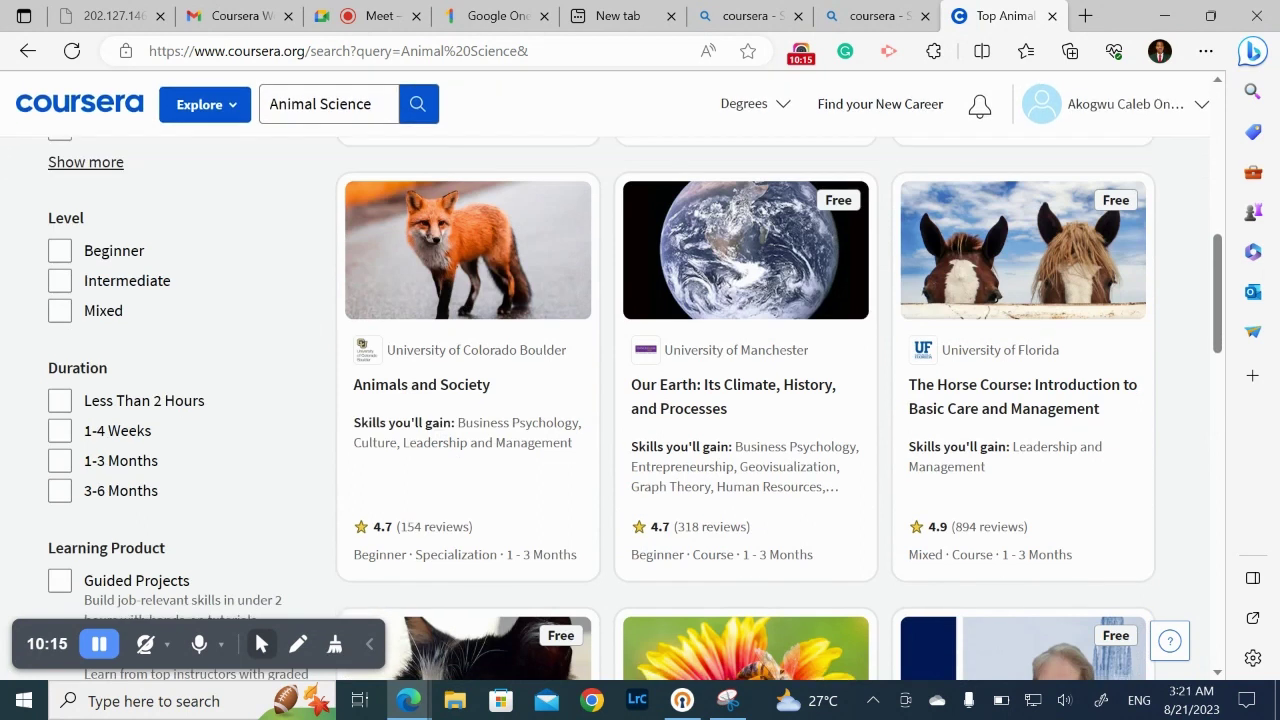
scroll(635, 408, down, 1)
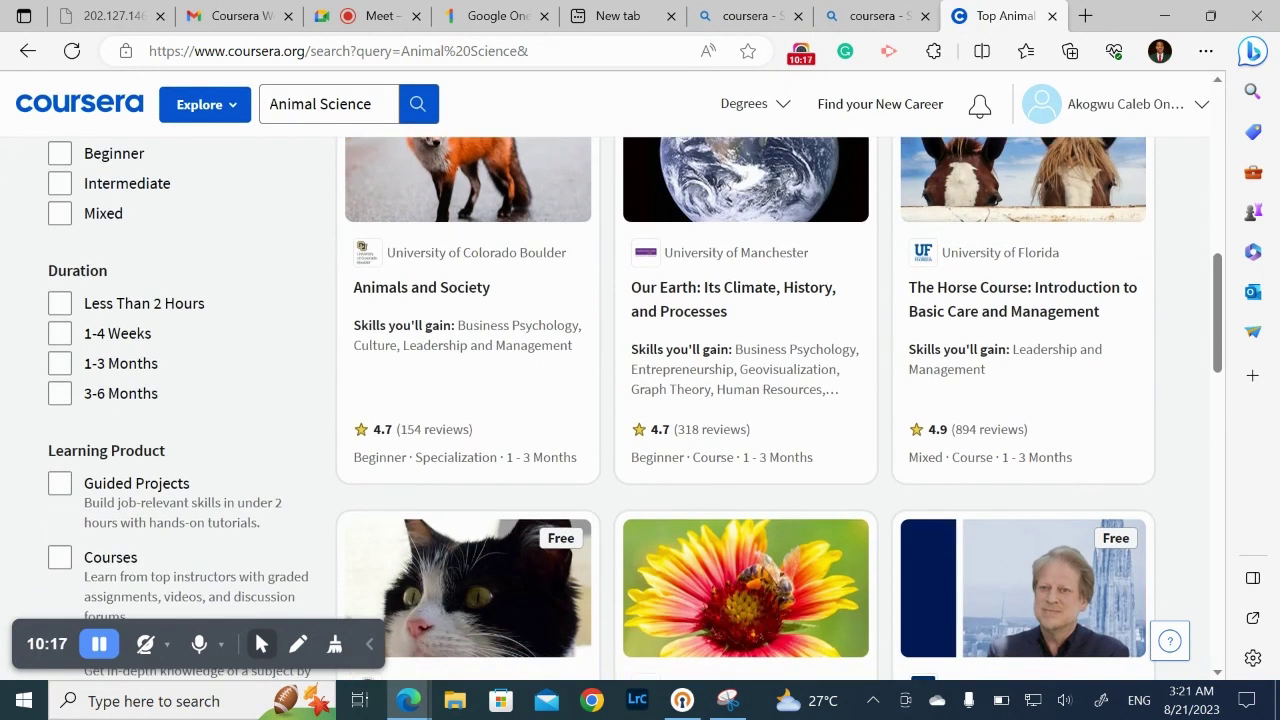
scroll(635, 408, up, 1)
scroll(640, 400, up, 4)
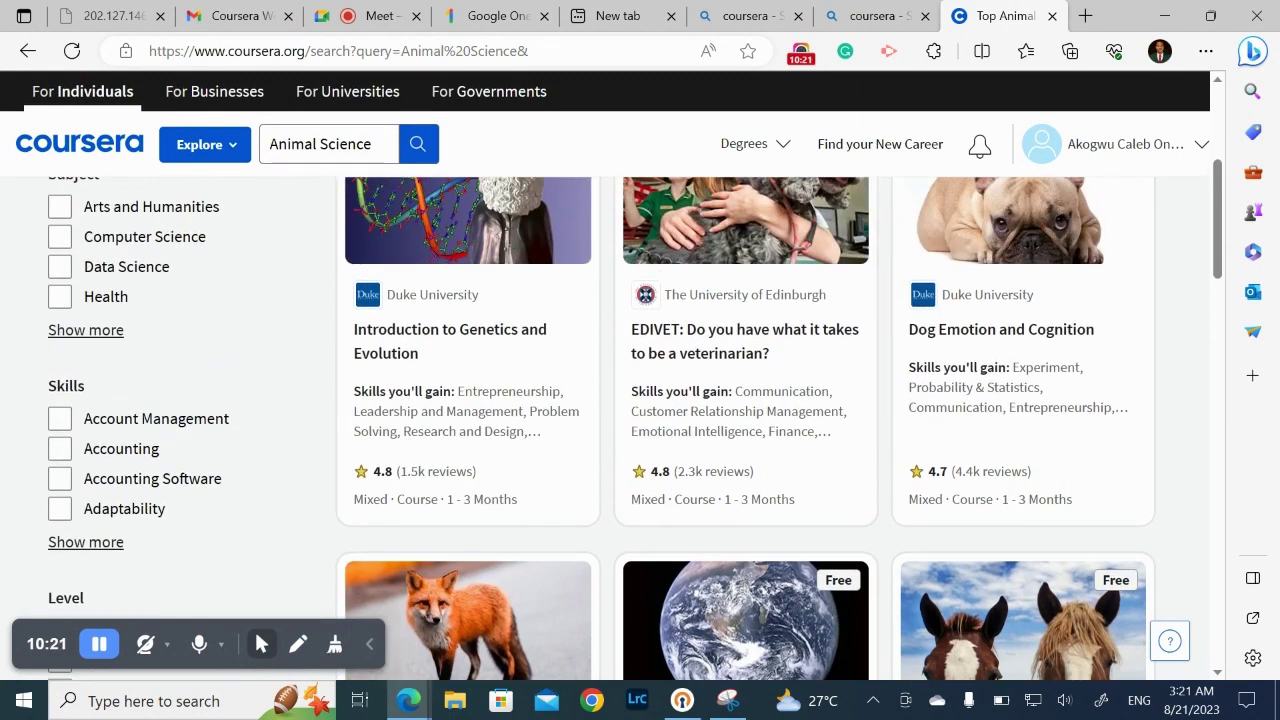
Open the Animals and Society Specialization from the Animal Science results and start a financial aid request for it
scroll(640, 400, down, 4)
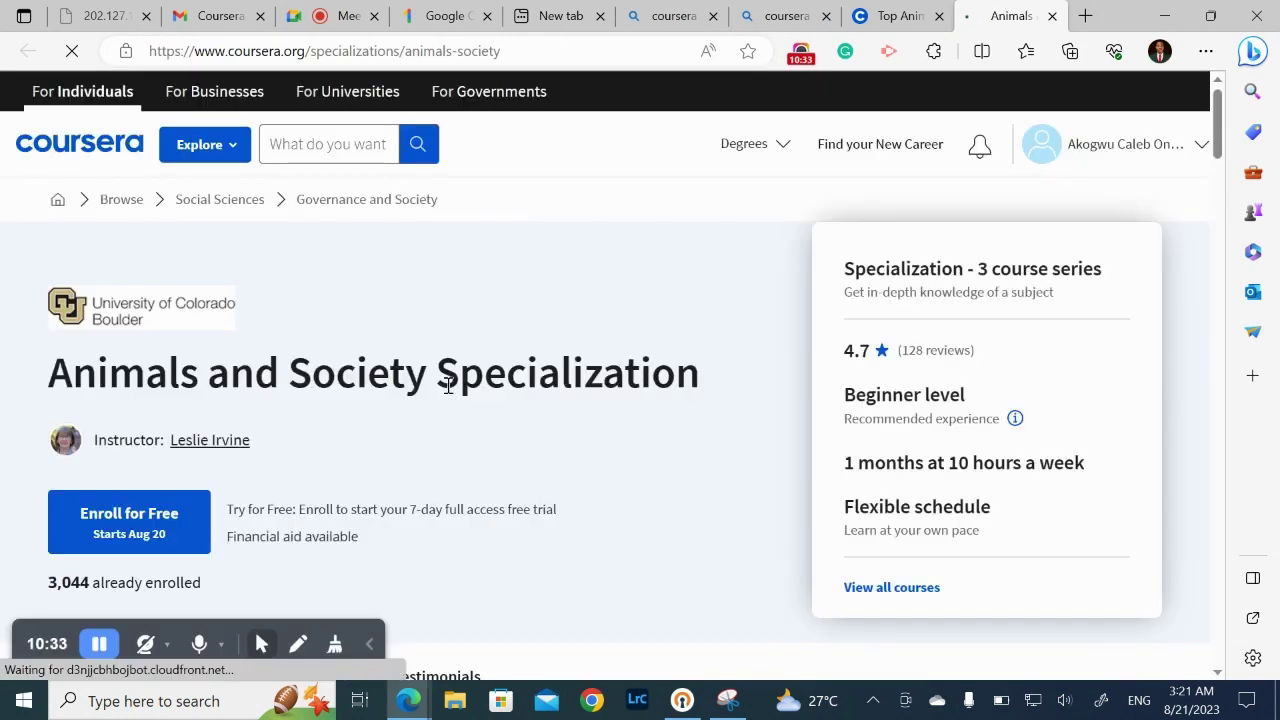
click(369, 646)
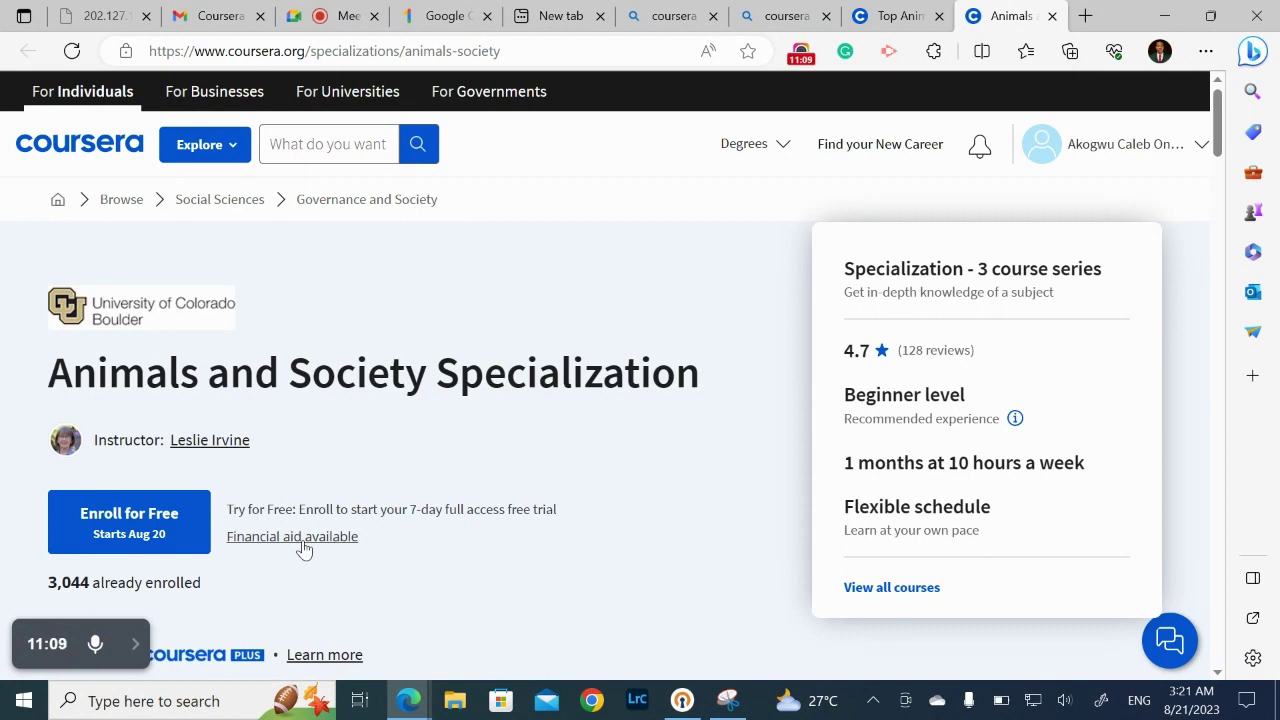
click(304, 547)
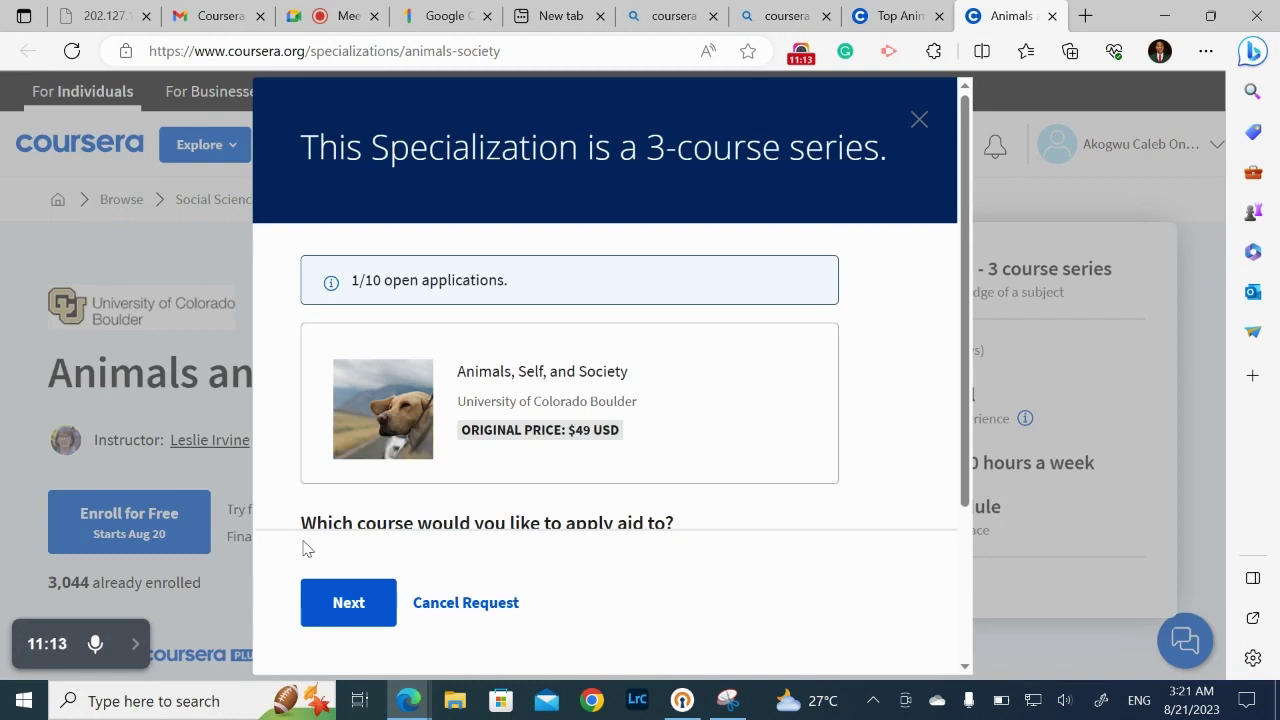
Request aid for Course 1, "Animals, Self, and Society", and continue to the financial aid application
scroll(305, 546, down, 1)
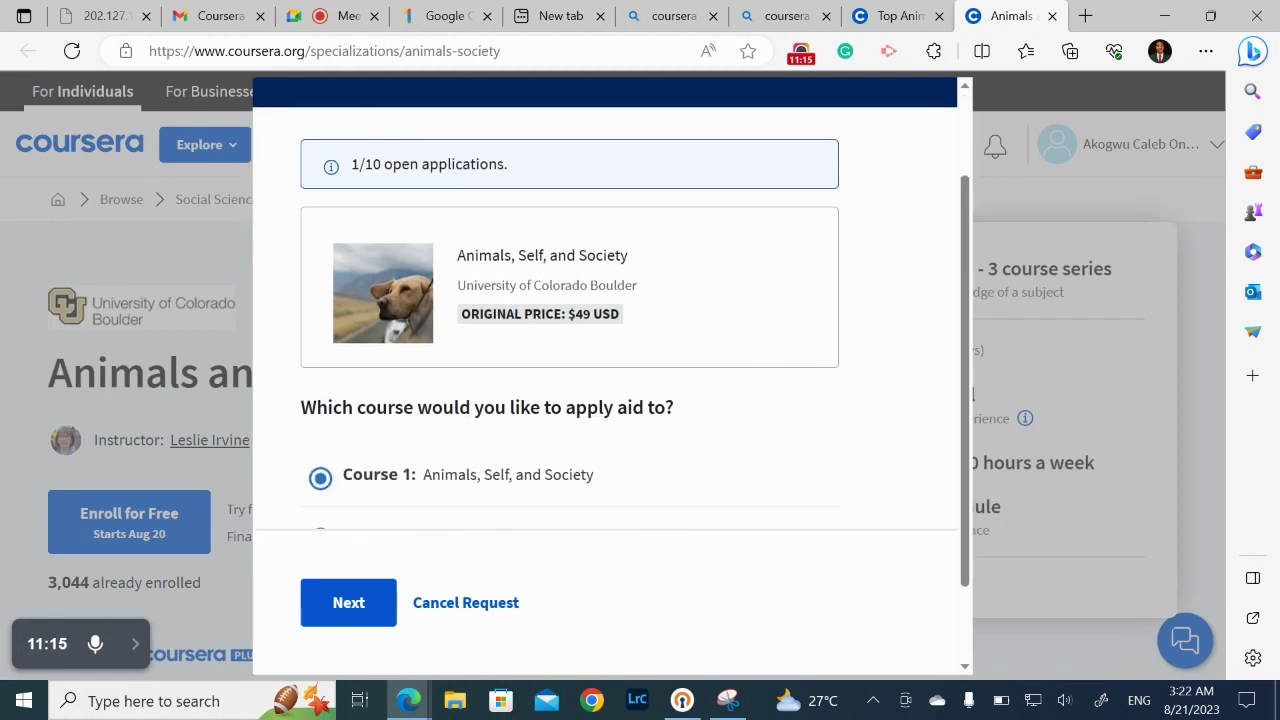
scroll(605, 367, down, 1)
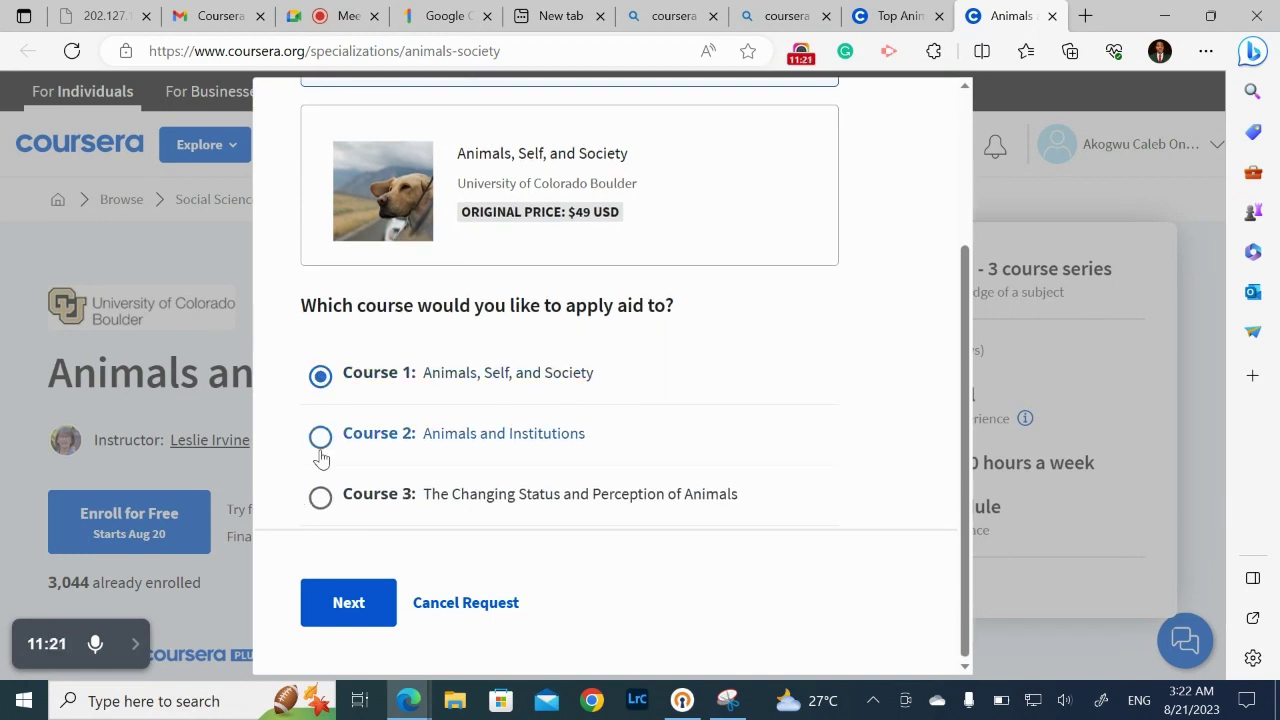
scroll(320, 500, up, 1)
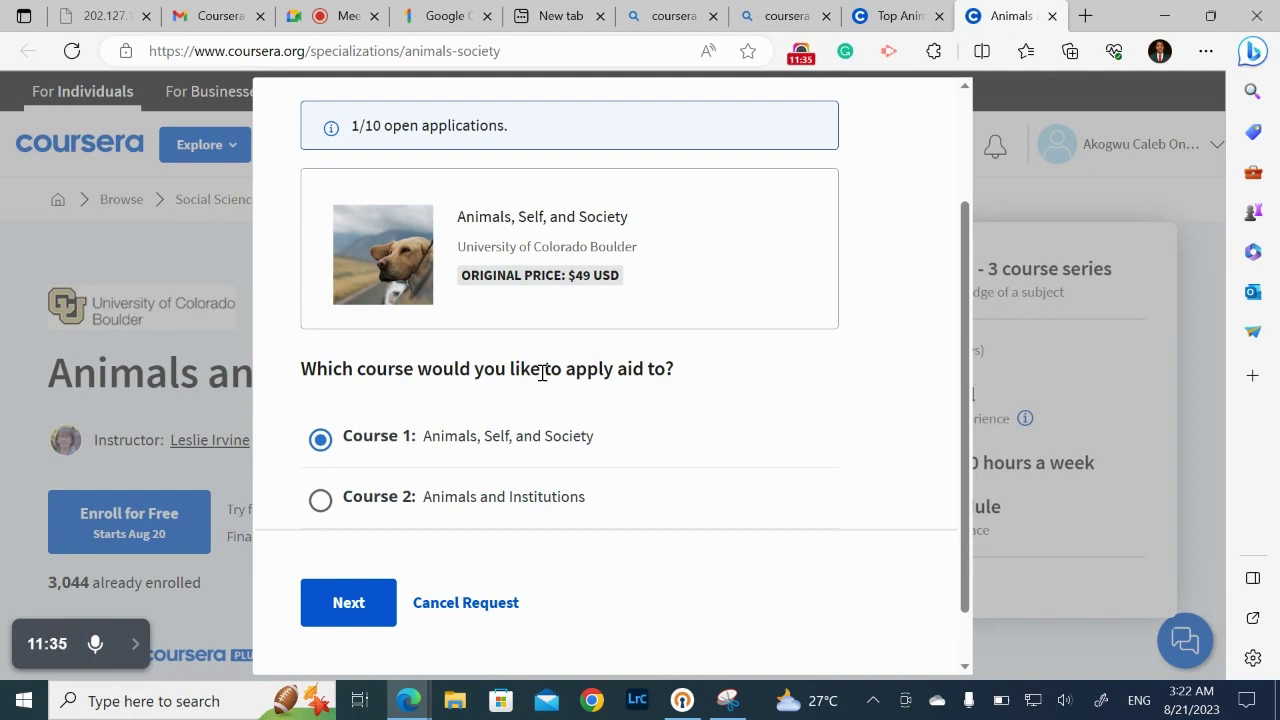
scroll(737, 337, down, 1)
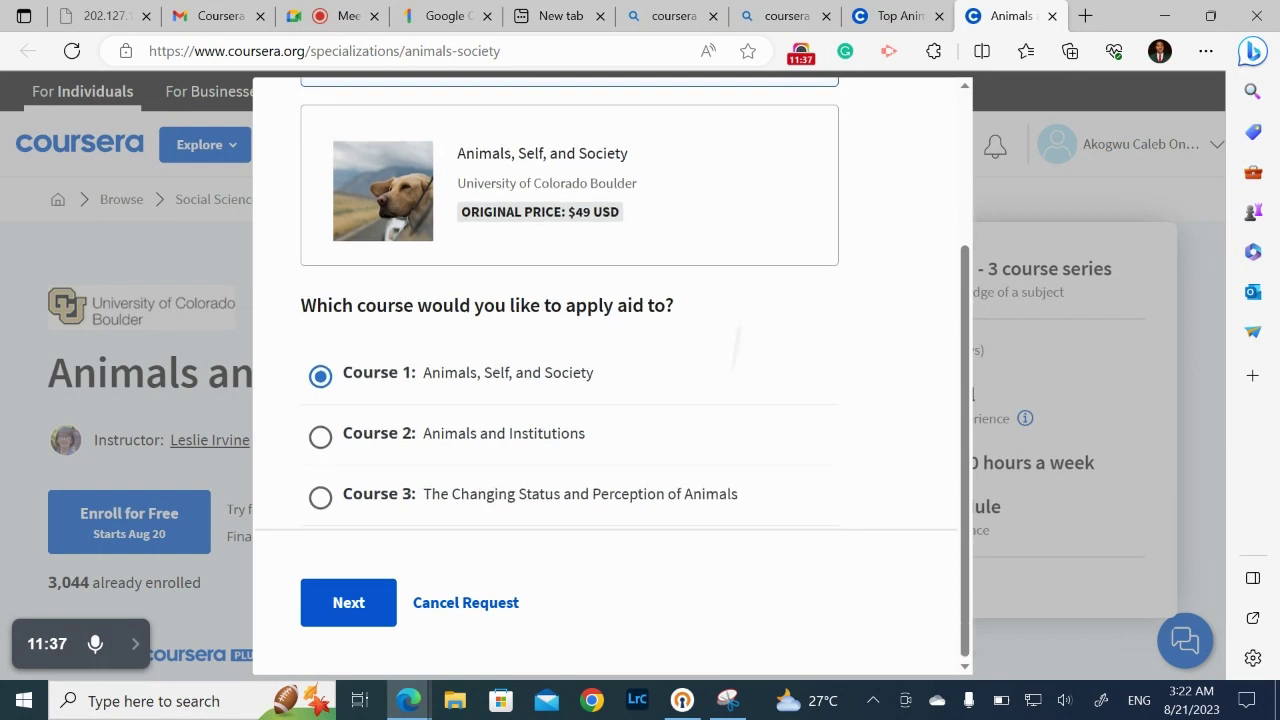
scroll(737, 337, up, 1)
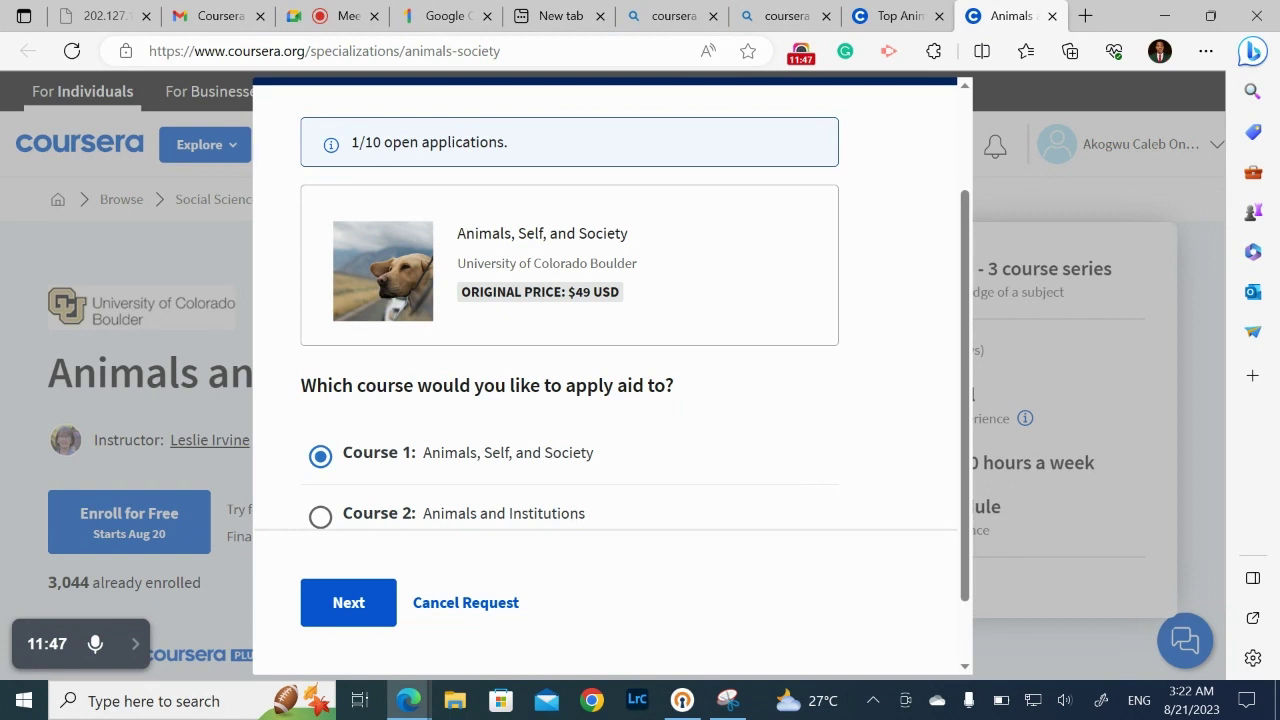
scroll(610, 350, down, 1)
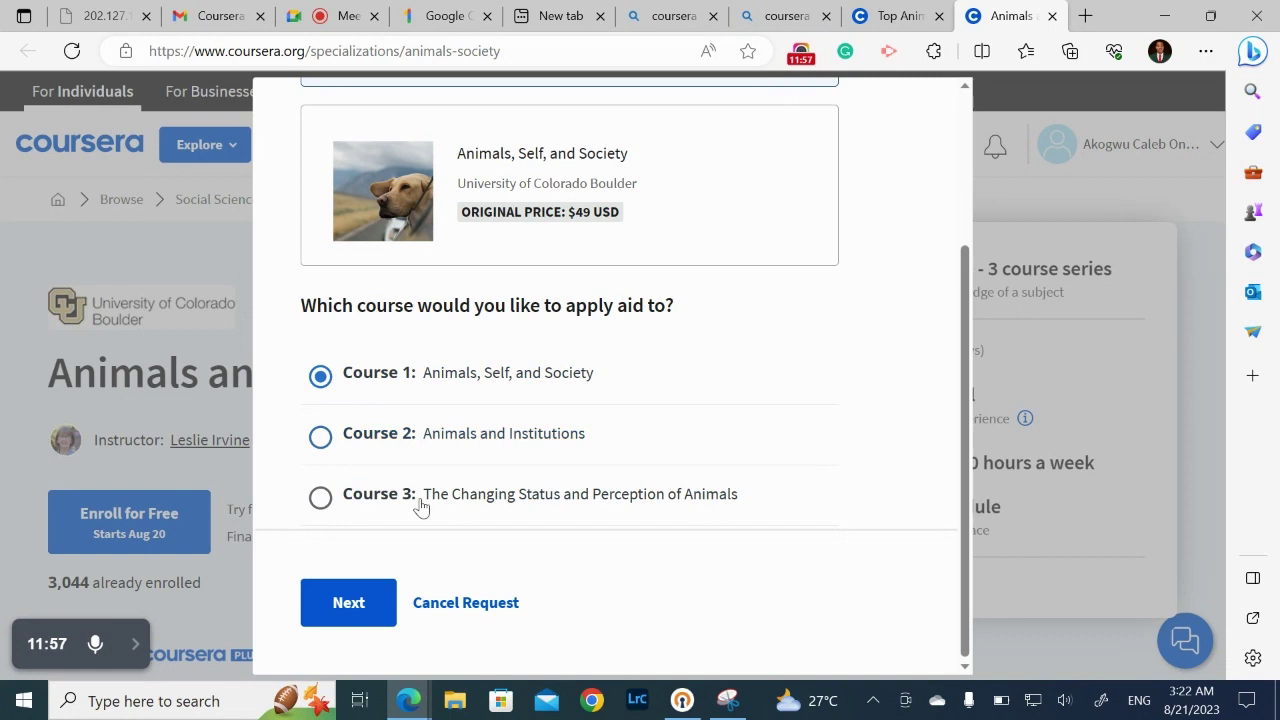
click(348, 606)
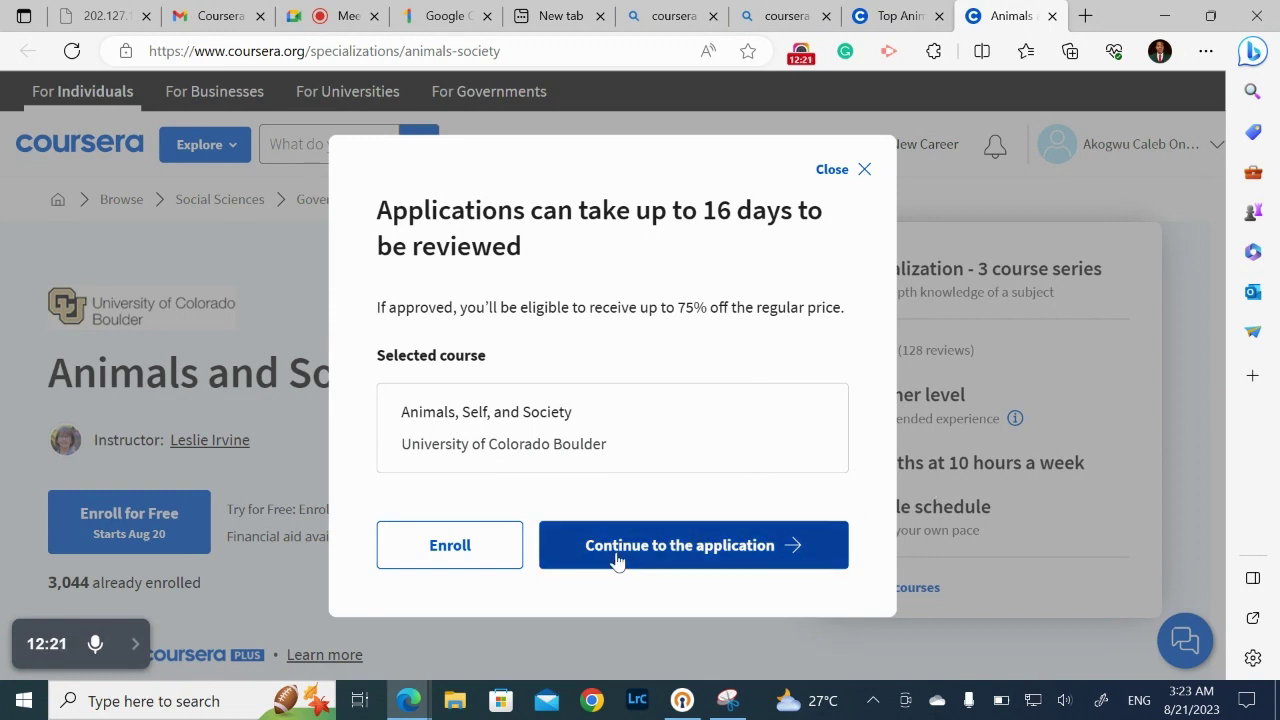
click(673, 557)
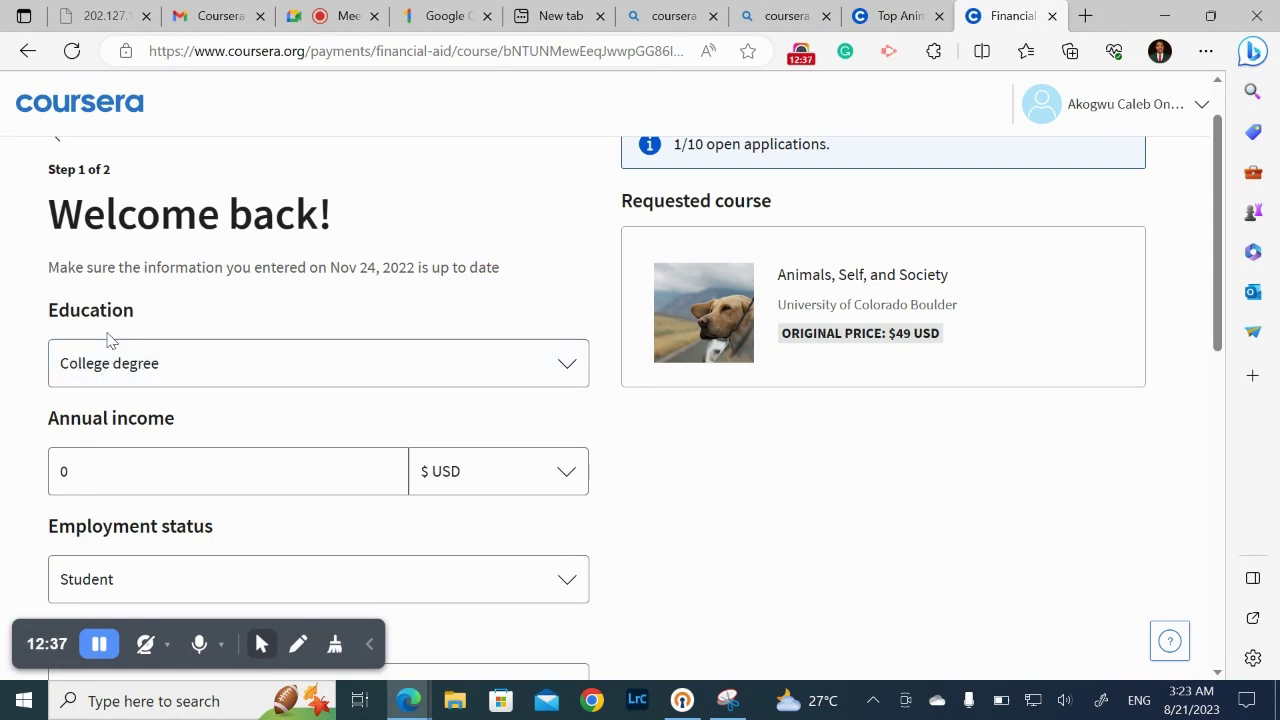
Select College degree as the education level, and look through the currency options for the annual income without changing them
click(568, 375)
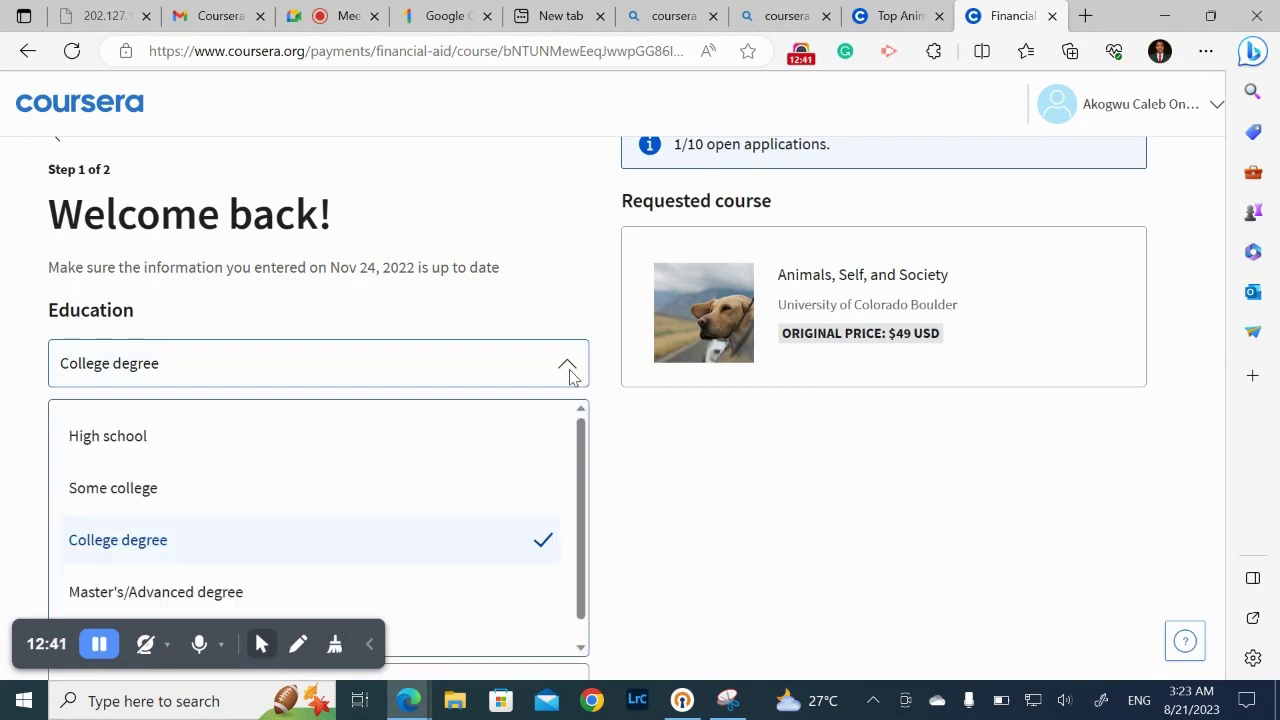
scroll(452, 462, down, 1)
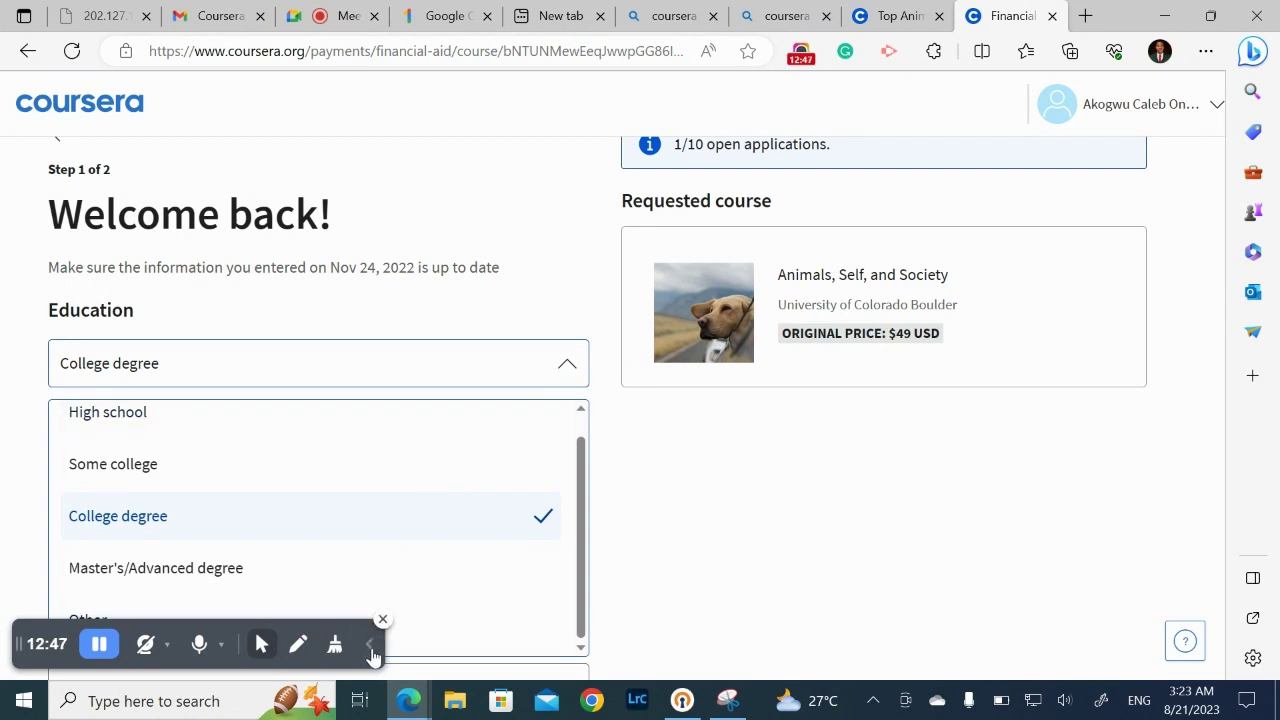
click(220, 535)
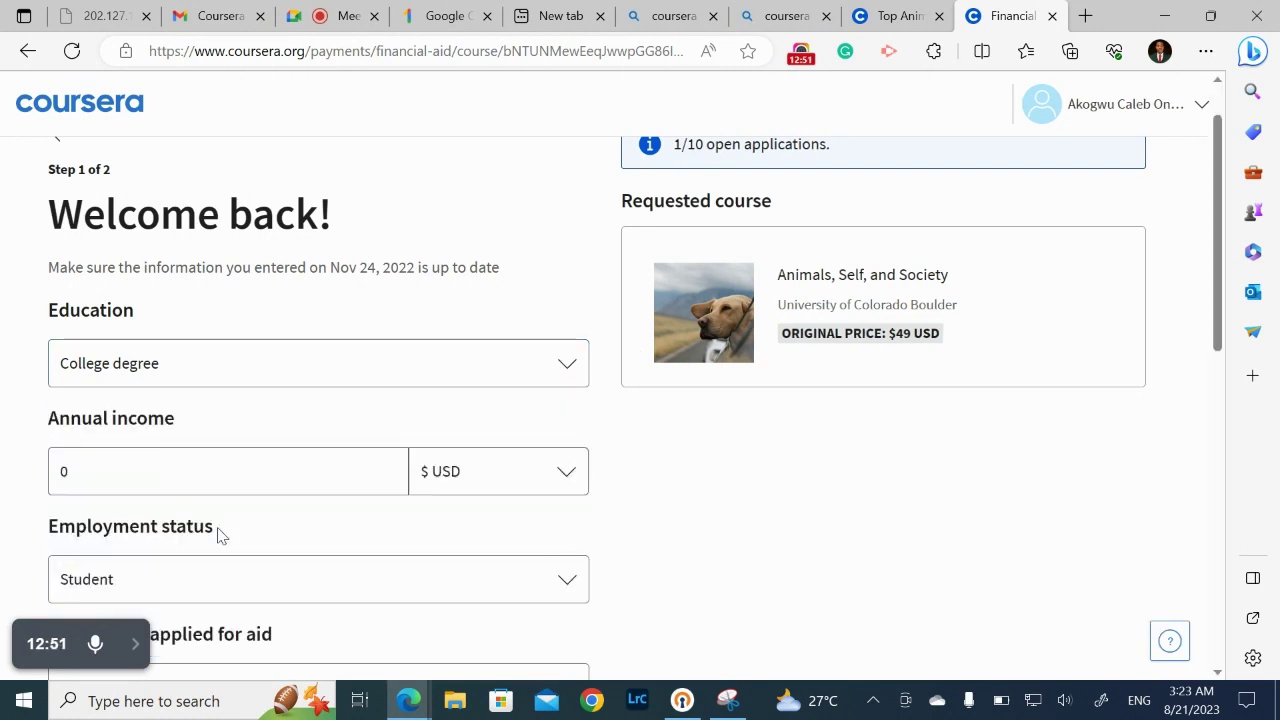
click(127, 469)
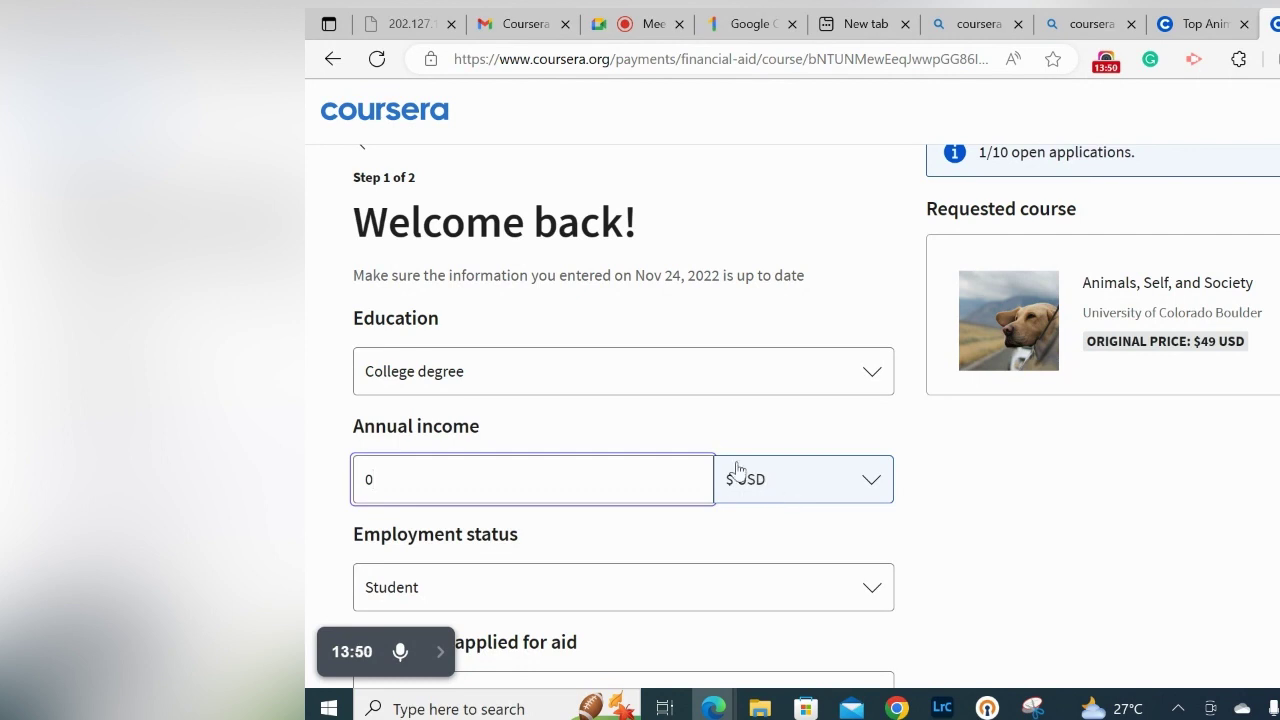
click(869, 483)
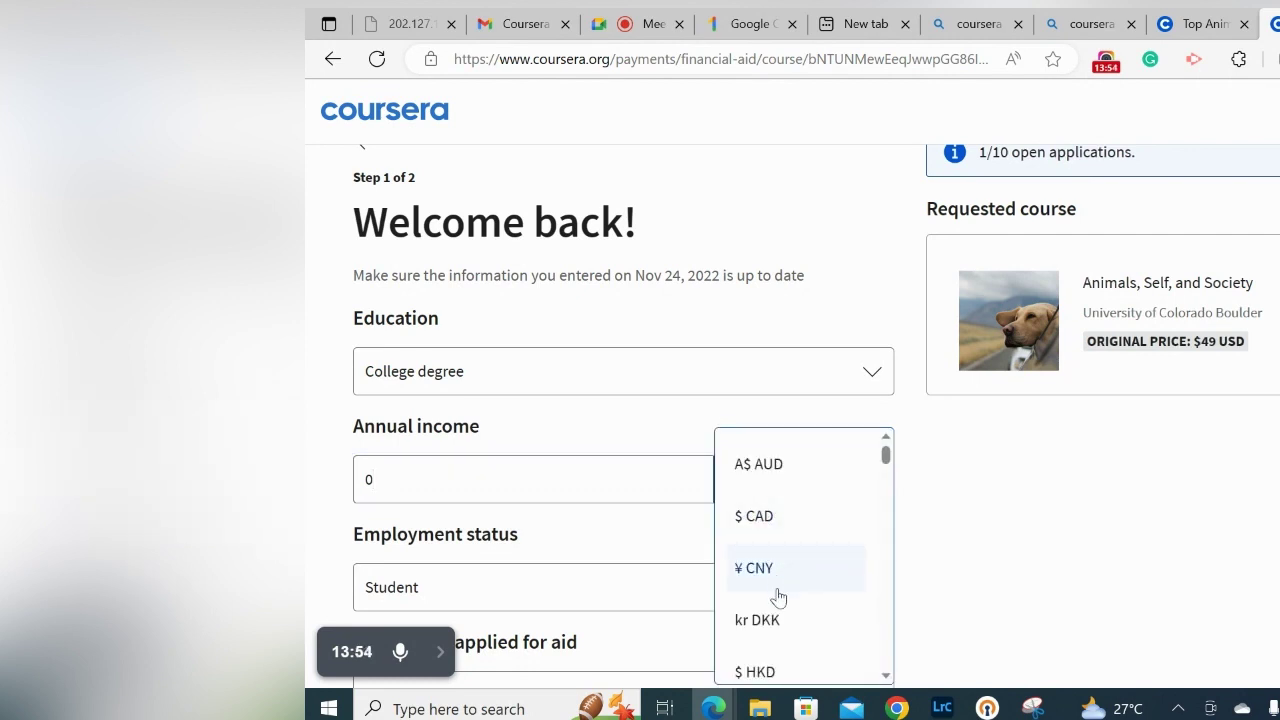
click(966, 523)
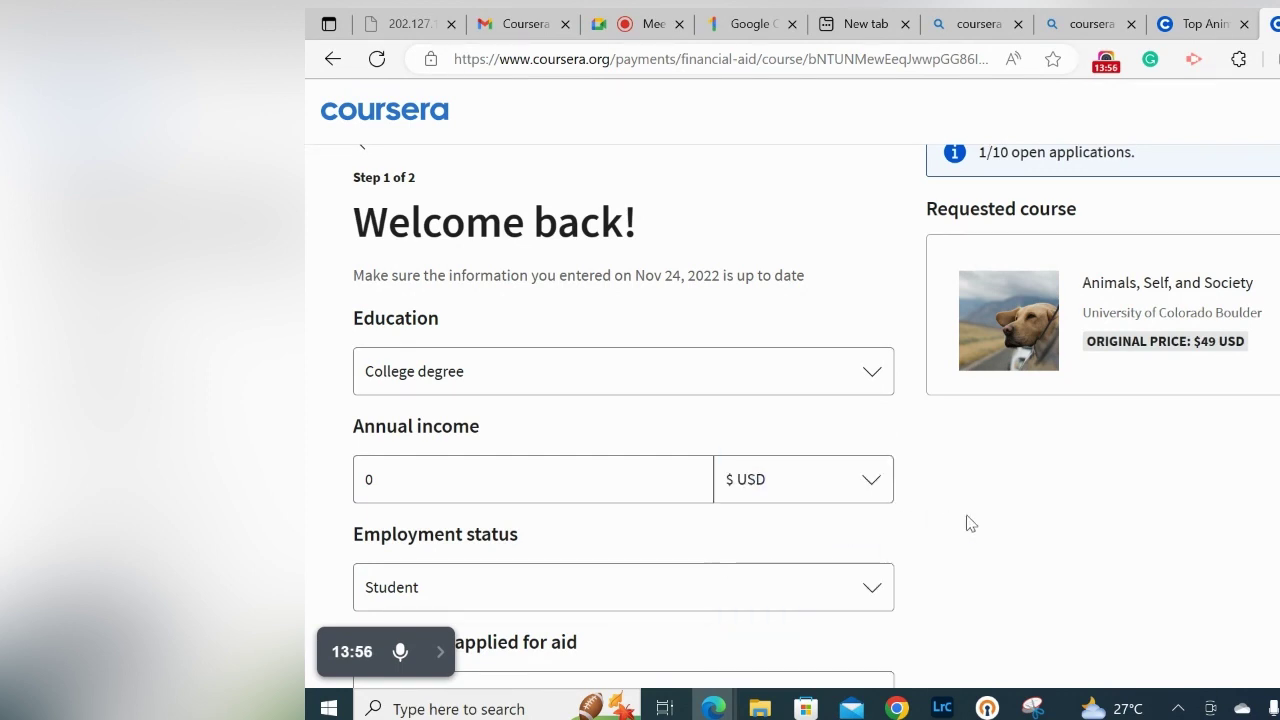
Select Student as the employment status in the aid application
scroll(767, 507, down, 2)
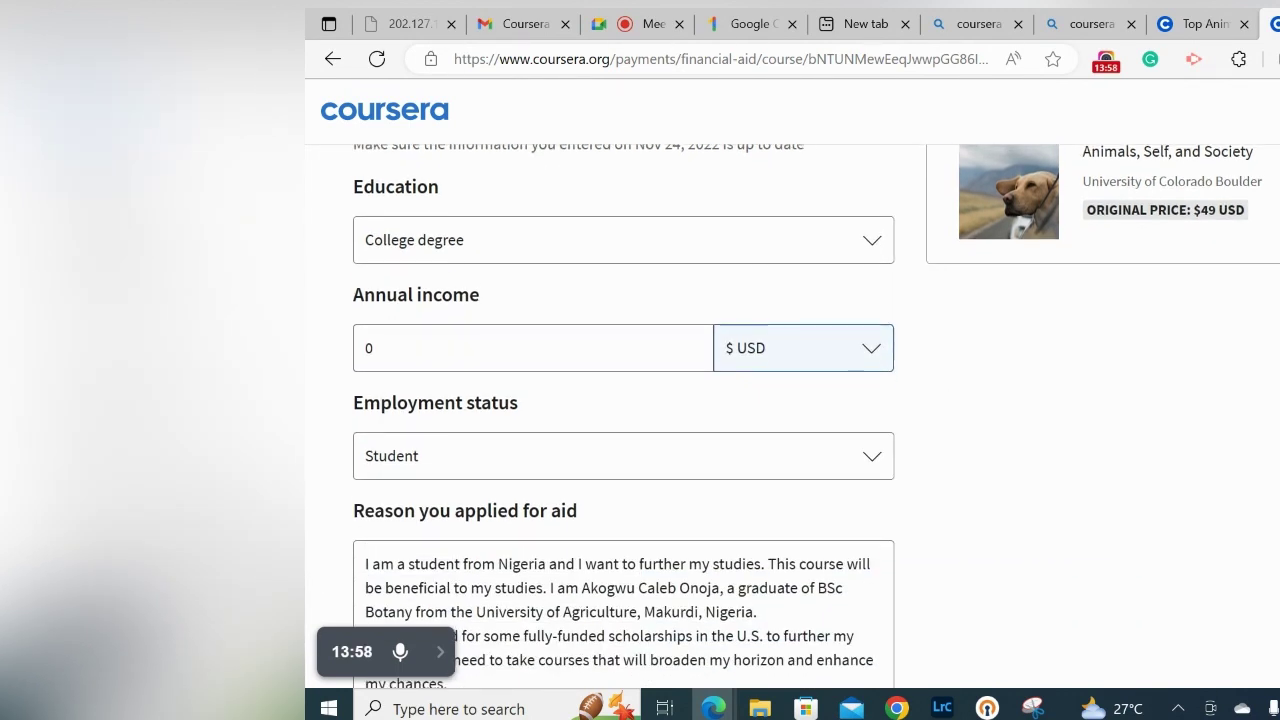
click(873, 467)
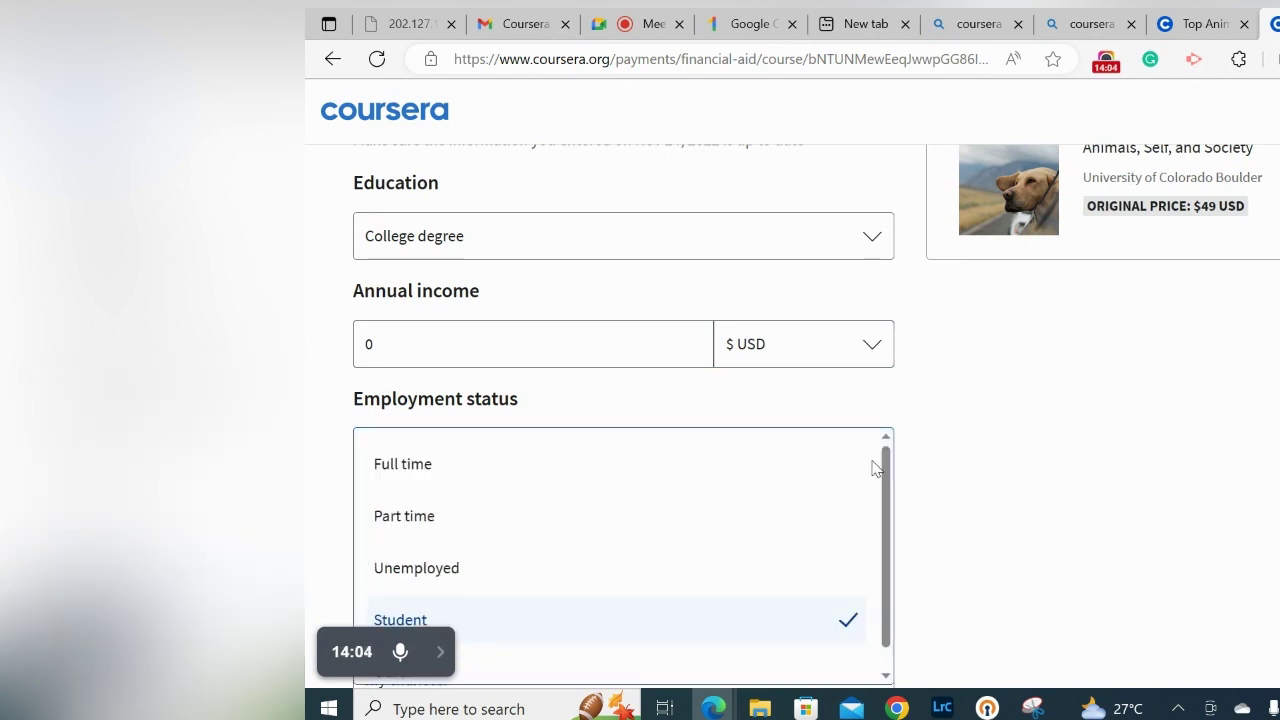
click(677, 620)
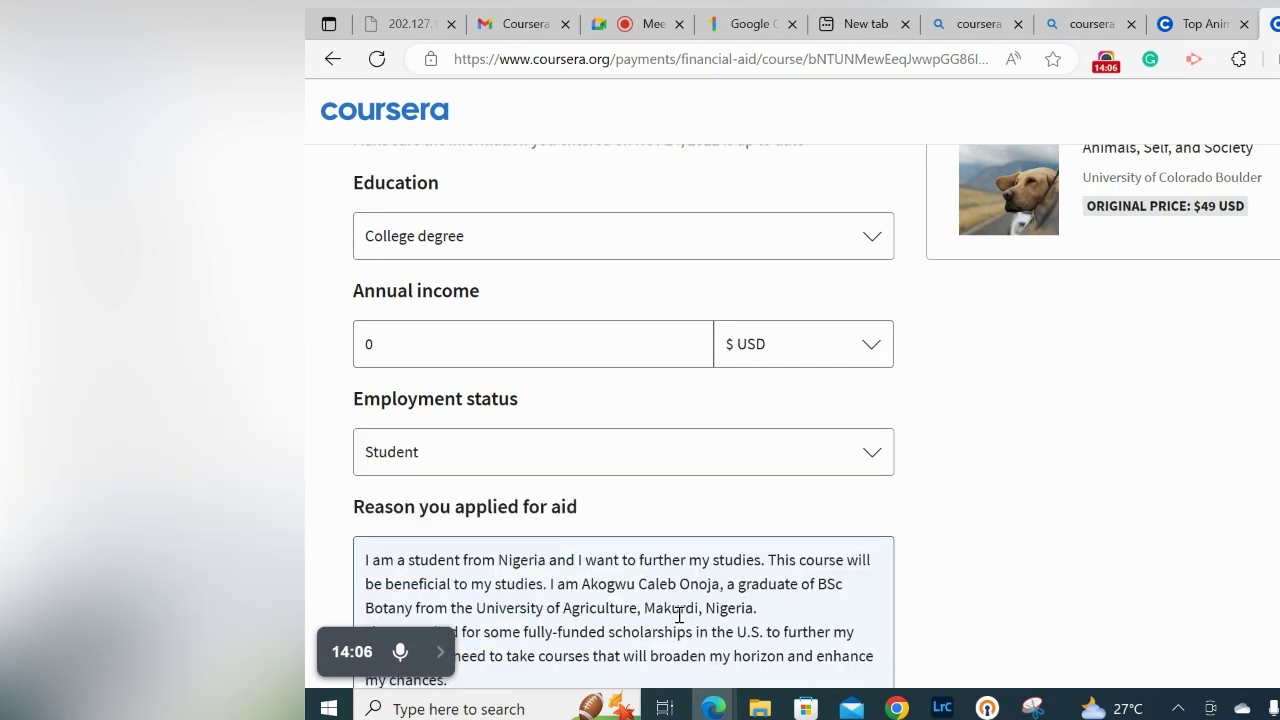
Read through the reason for applying, declare the information reviewed and up to date, and proceed to the second part of the application
scroll(679, 615, down, 3)
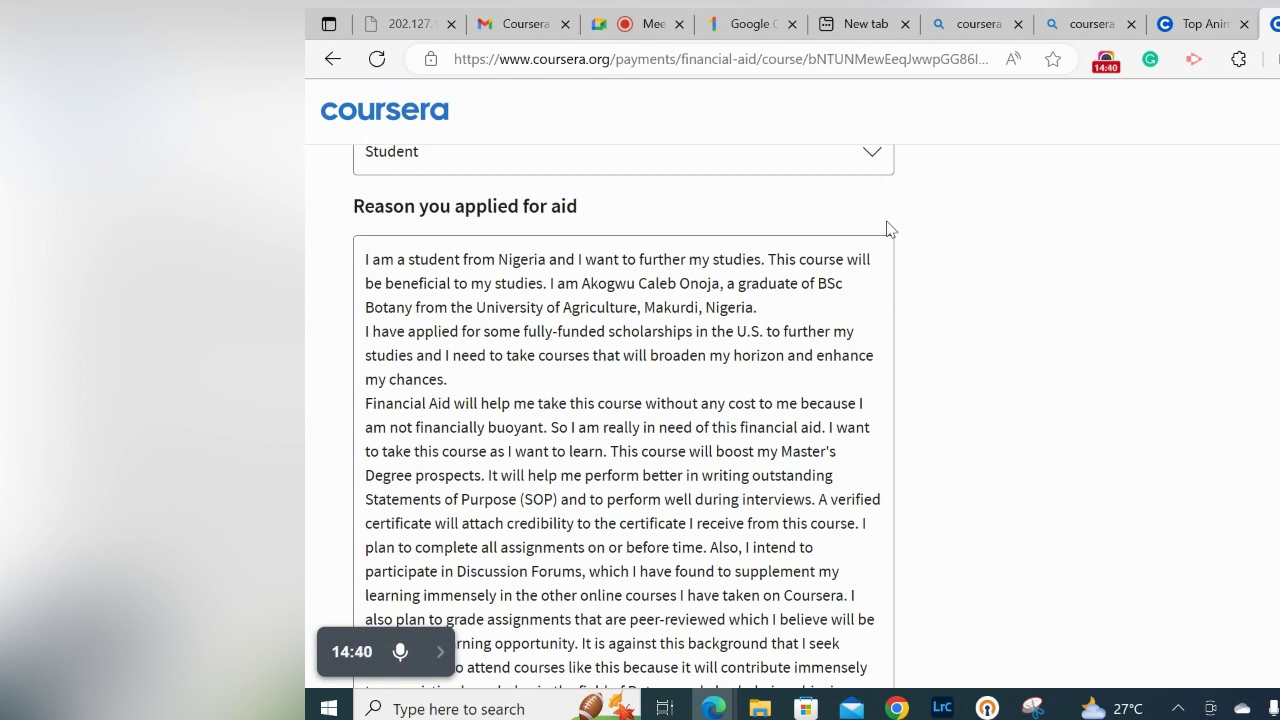
scroll(890, 229, down, 2)
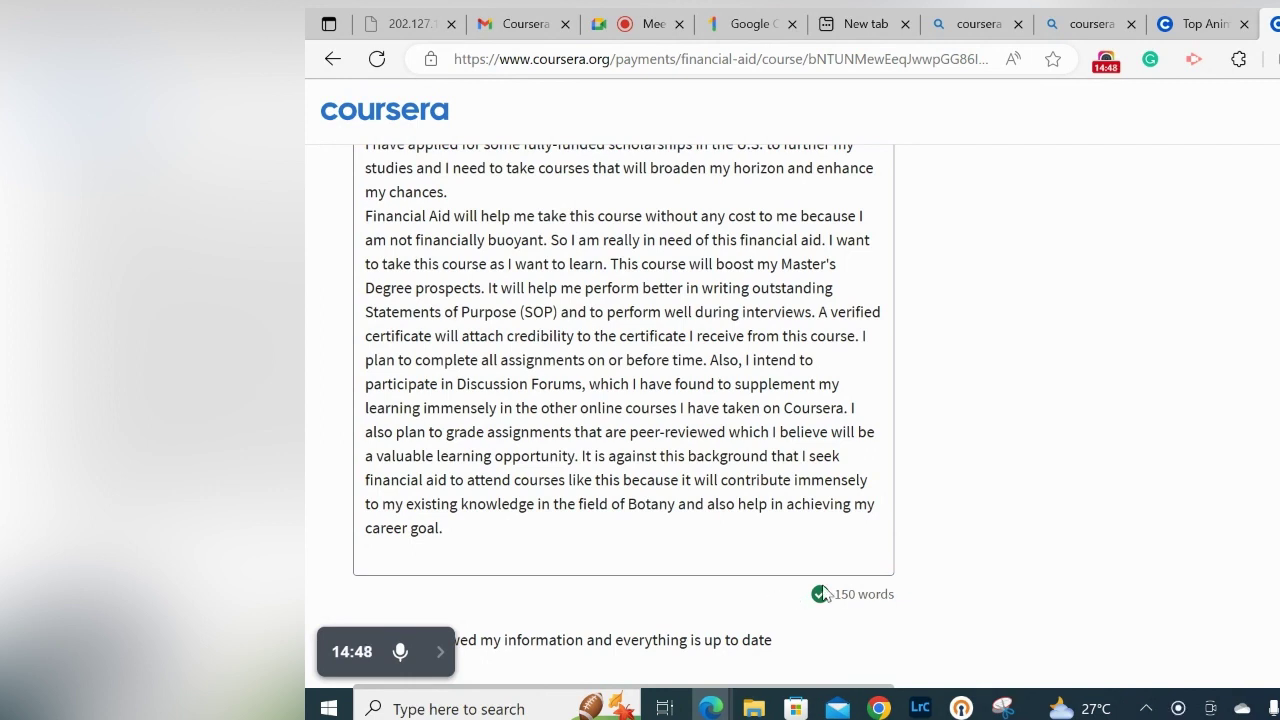
scroll(822, 594, down, 2)
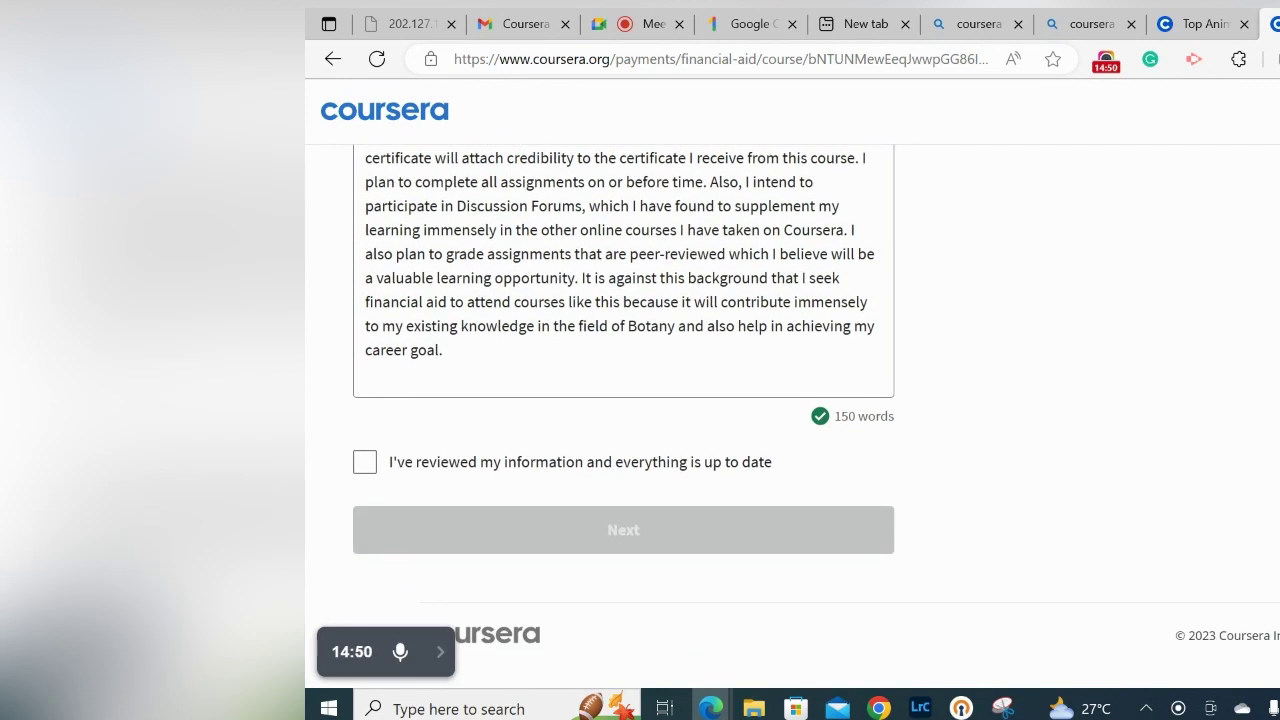
click(364, 461)
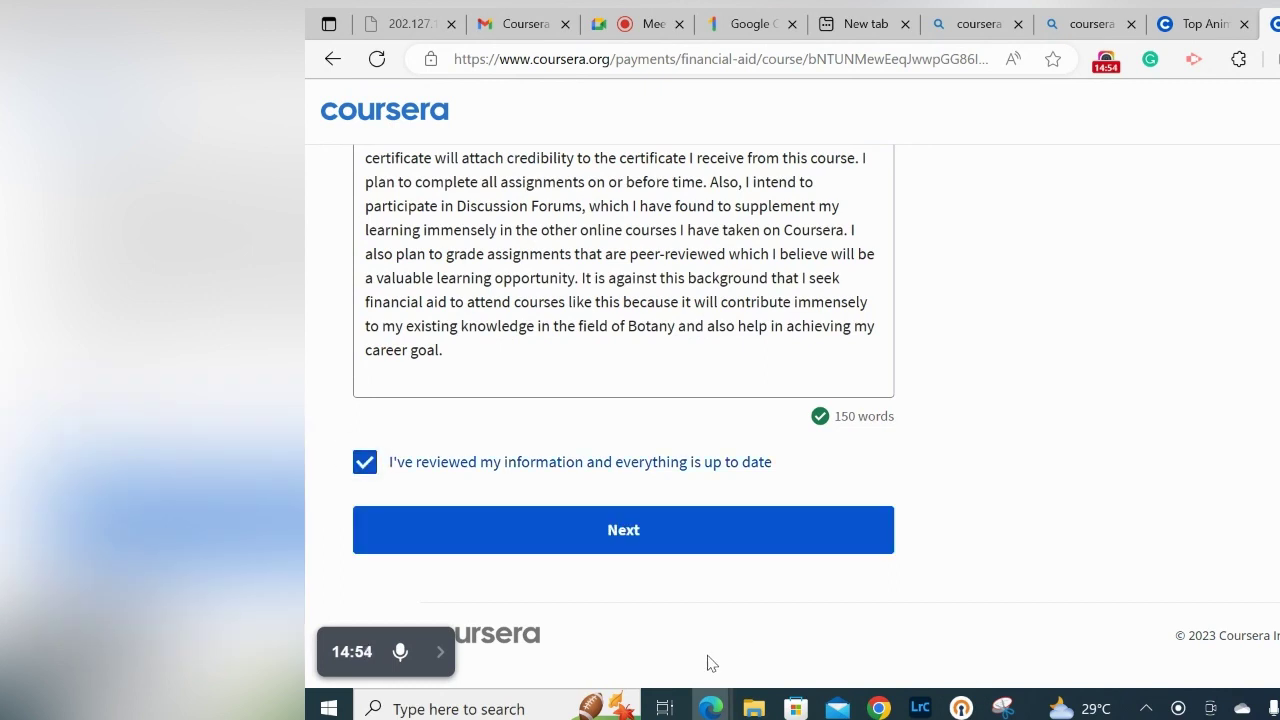
click(630, 545)
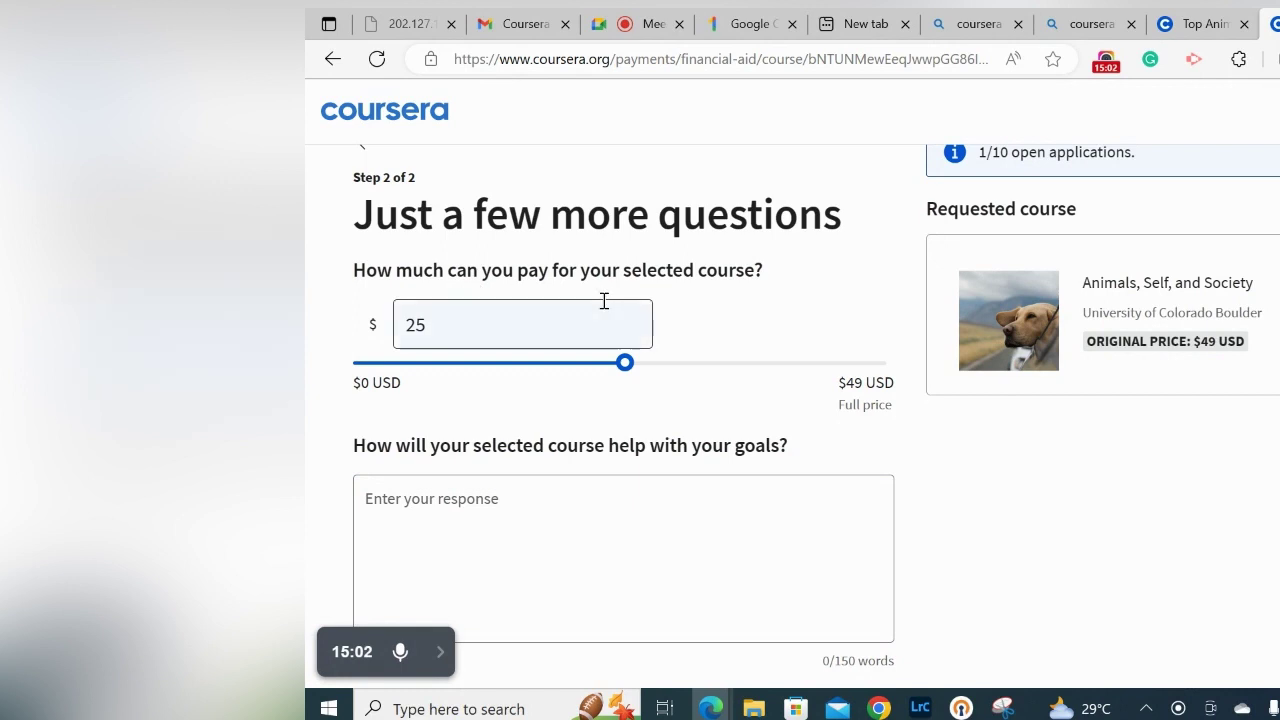
Set the amount payable for the selected course to $0
click(551, 323)
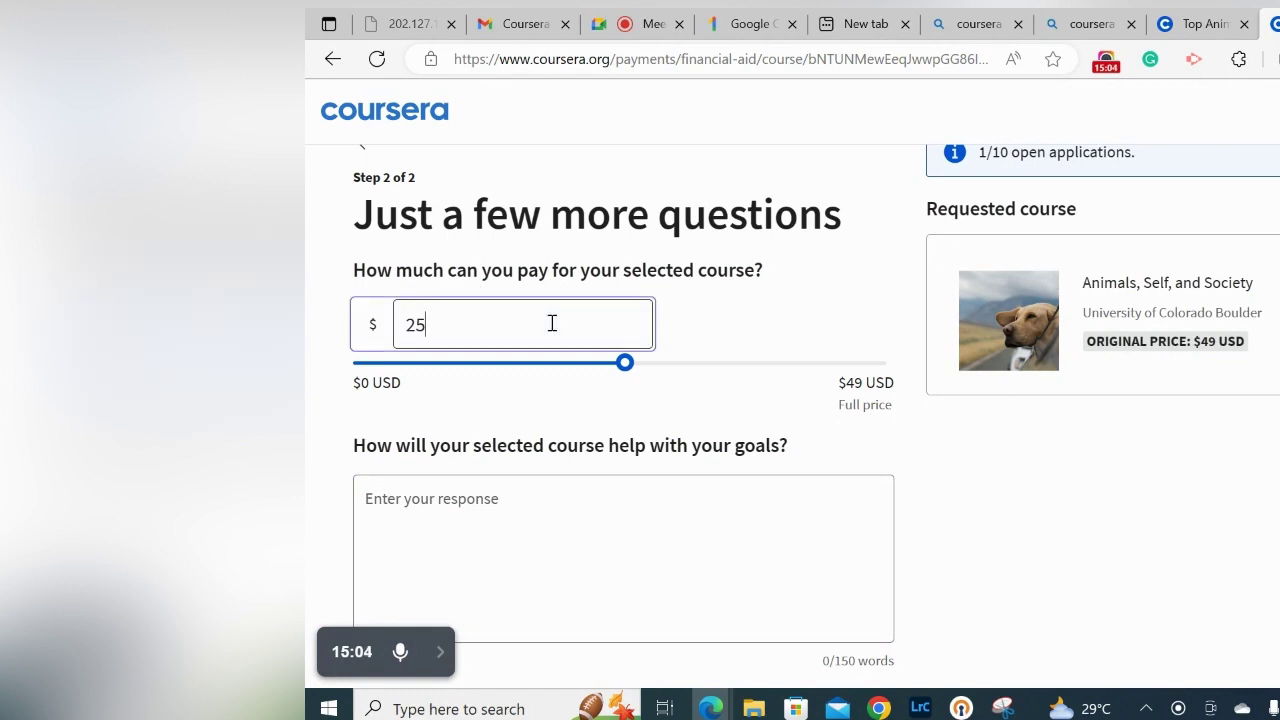
key(BackSpace)
key(BackSpace)
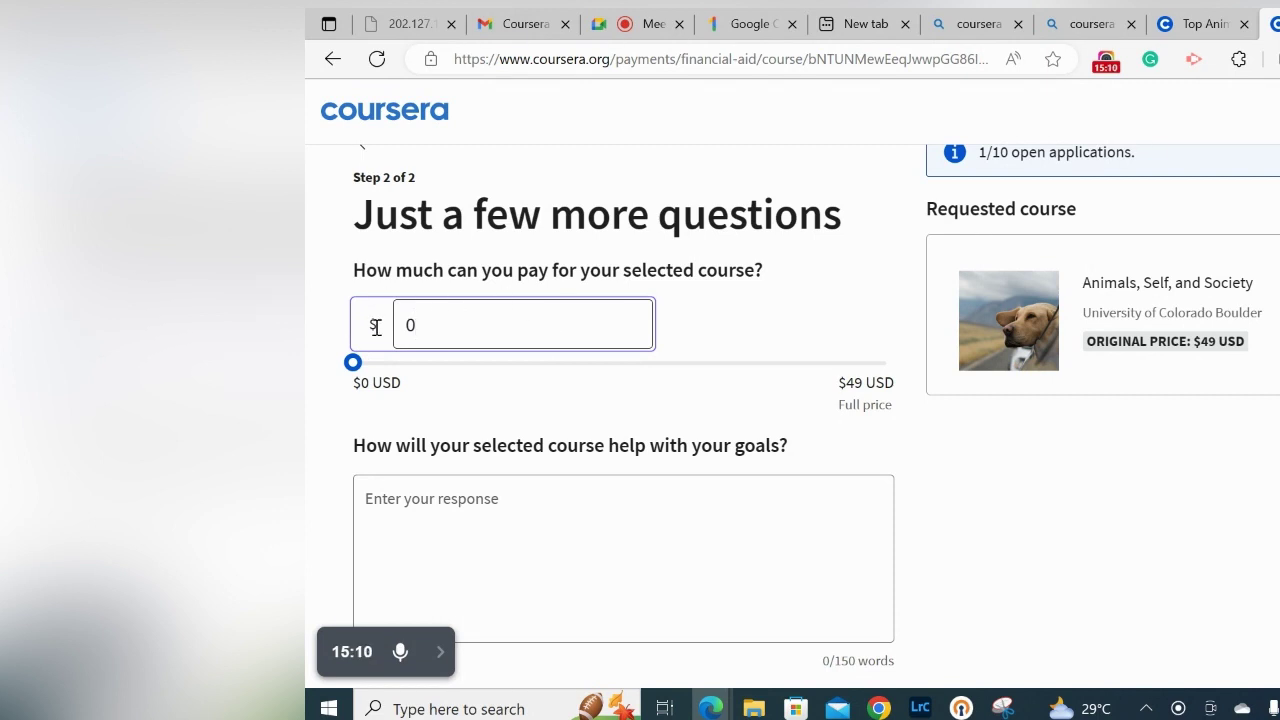
Accept both terms and conditions: sharing accurate information on the application and committing to finish the Coursera course
scroll(375, 327, down, 1)
scroll(375, 327, down, 1)
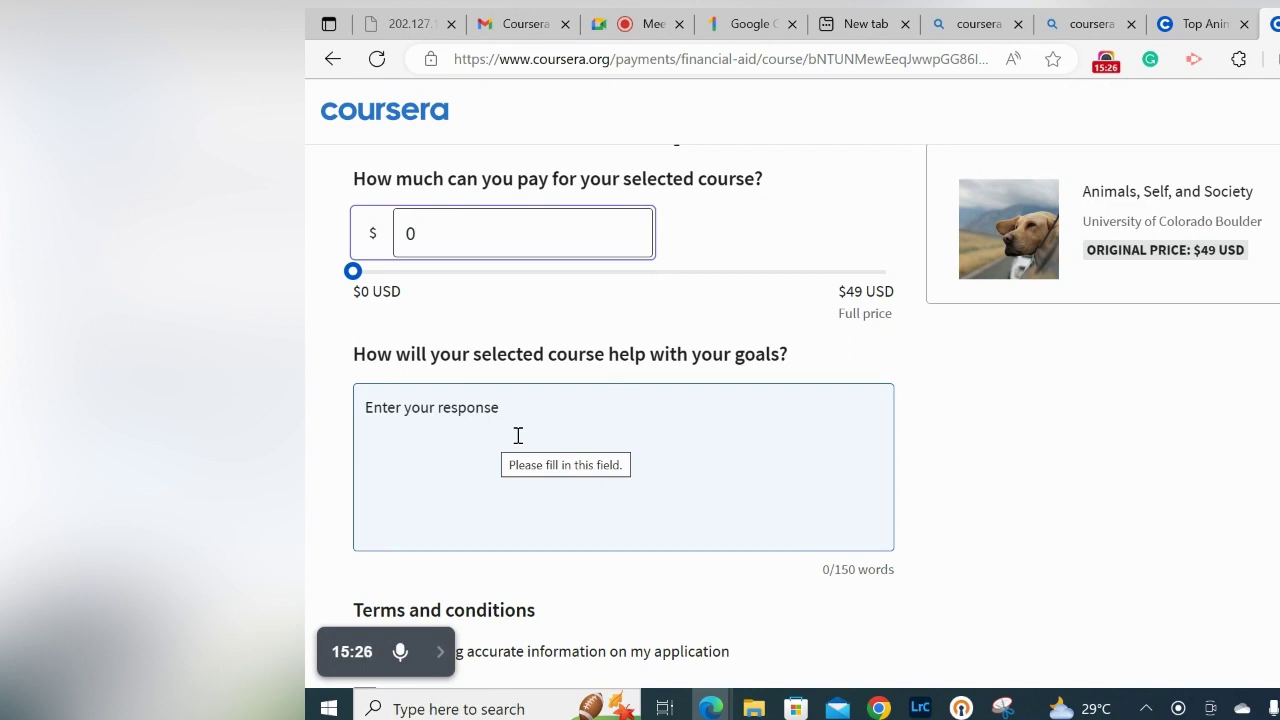
scroll(518, 435, down, 2)
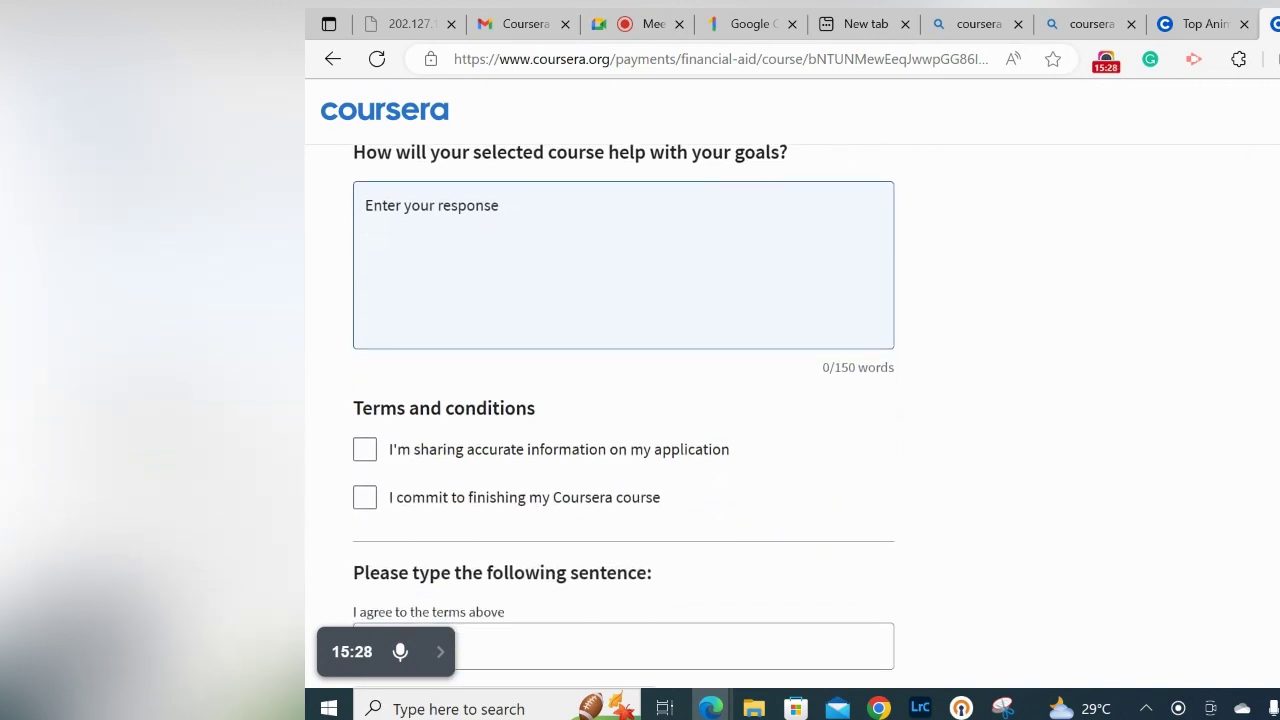
click(364, 456)
click(364, 497)
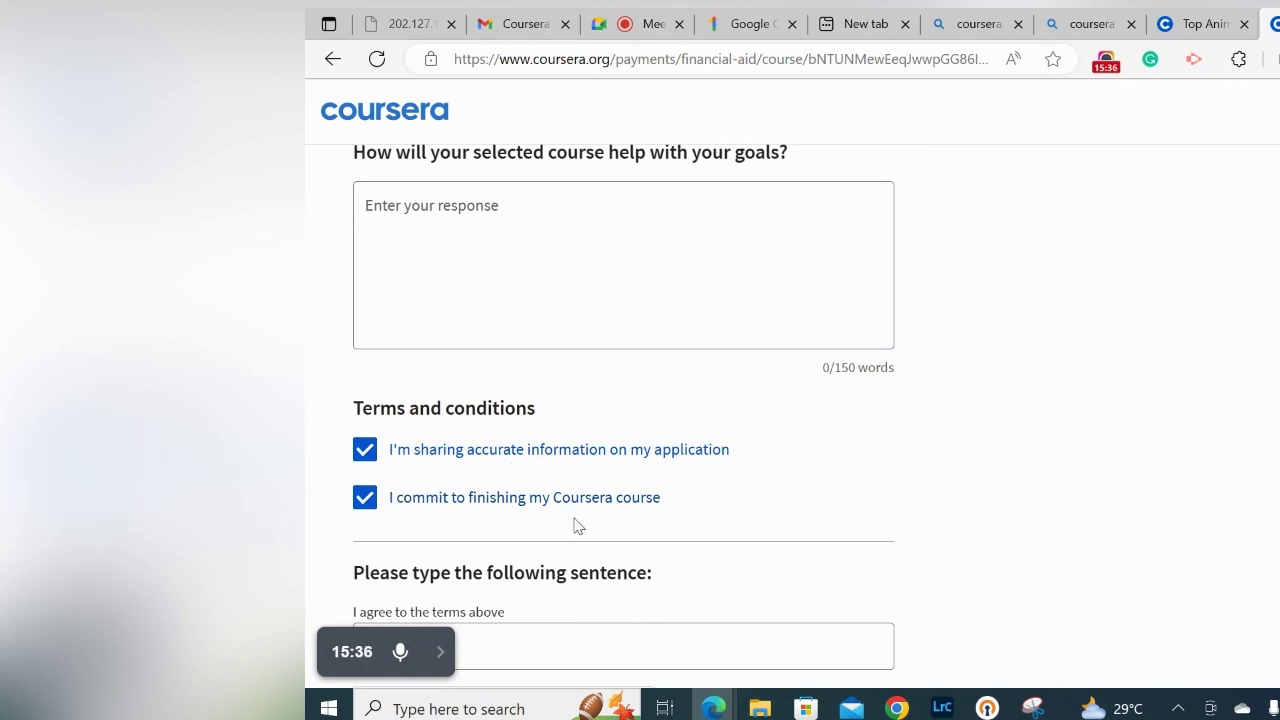
Enter the confirmation sentence "I agree to the terms above" in the aid application
scroll(757, 577, down, 2)
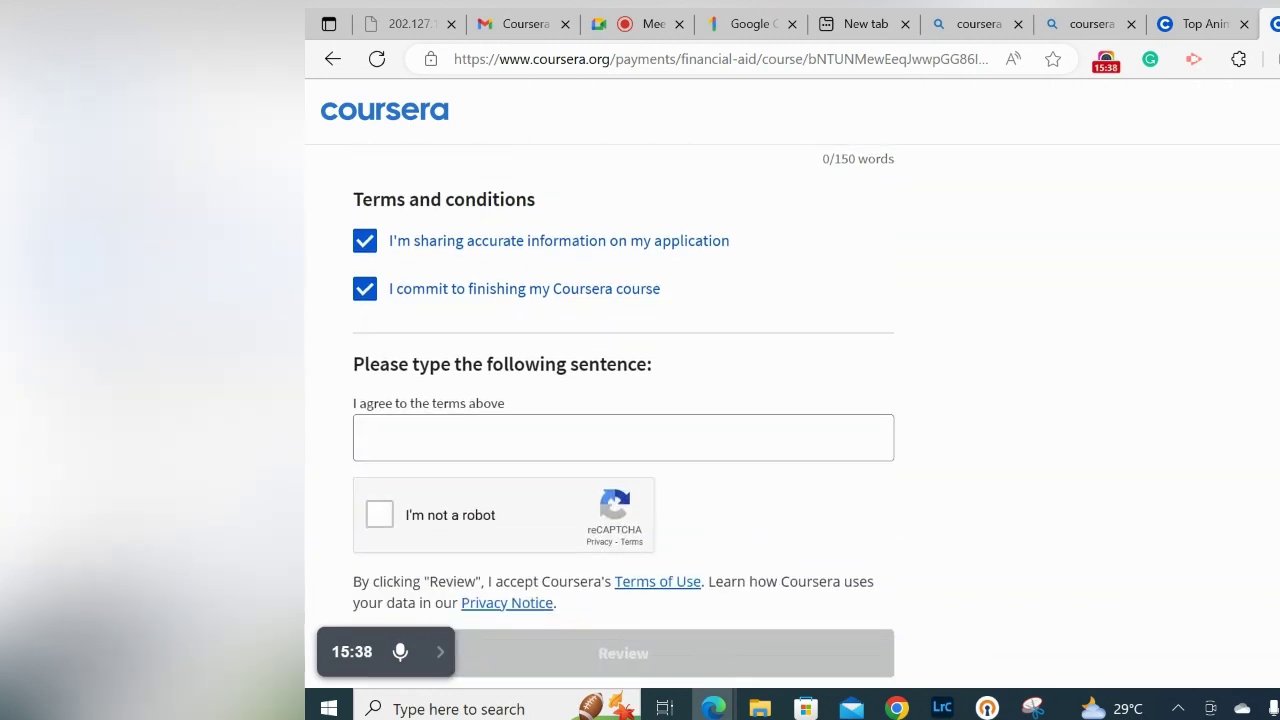
click(488, 427)
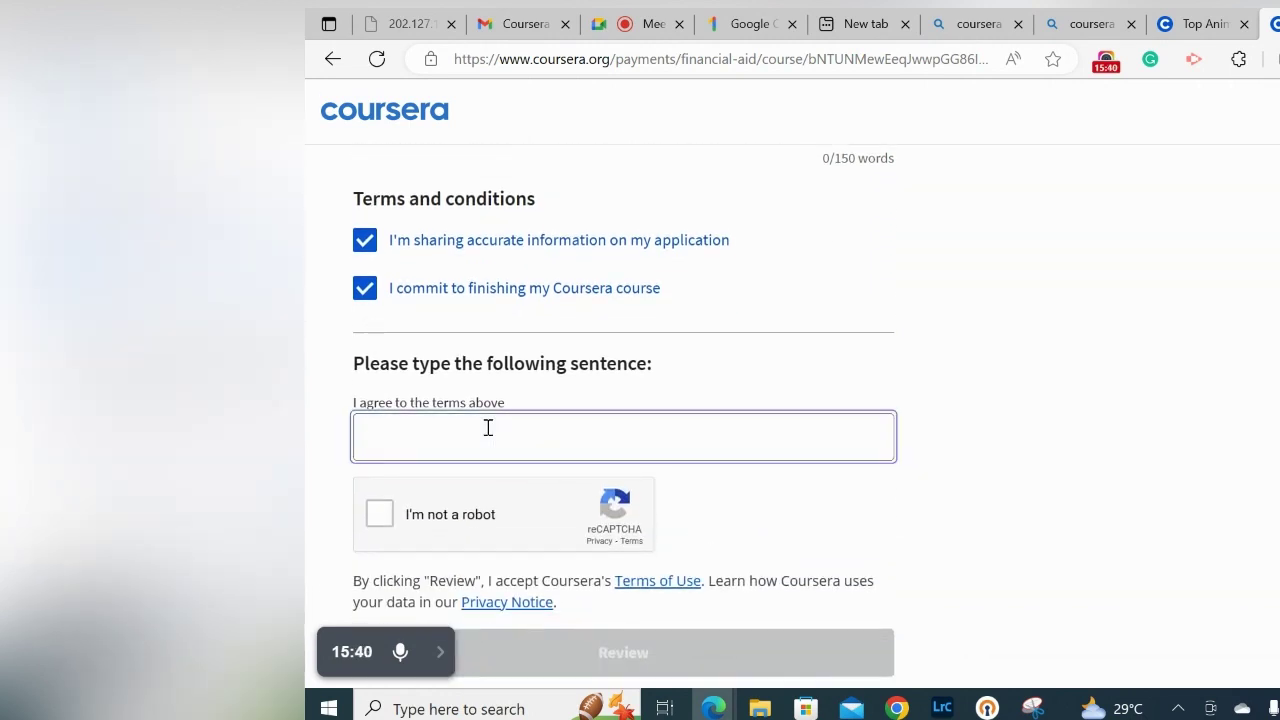
text(I)
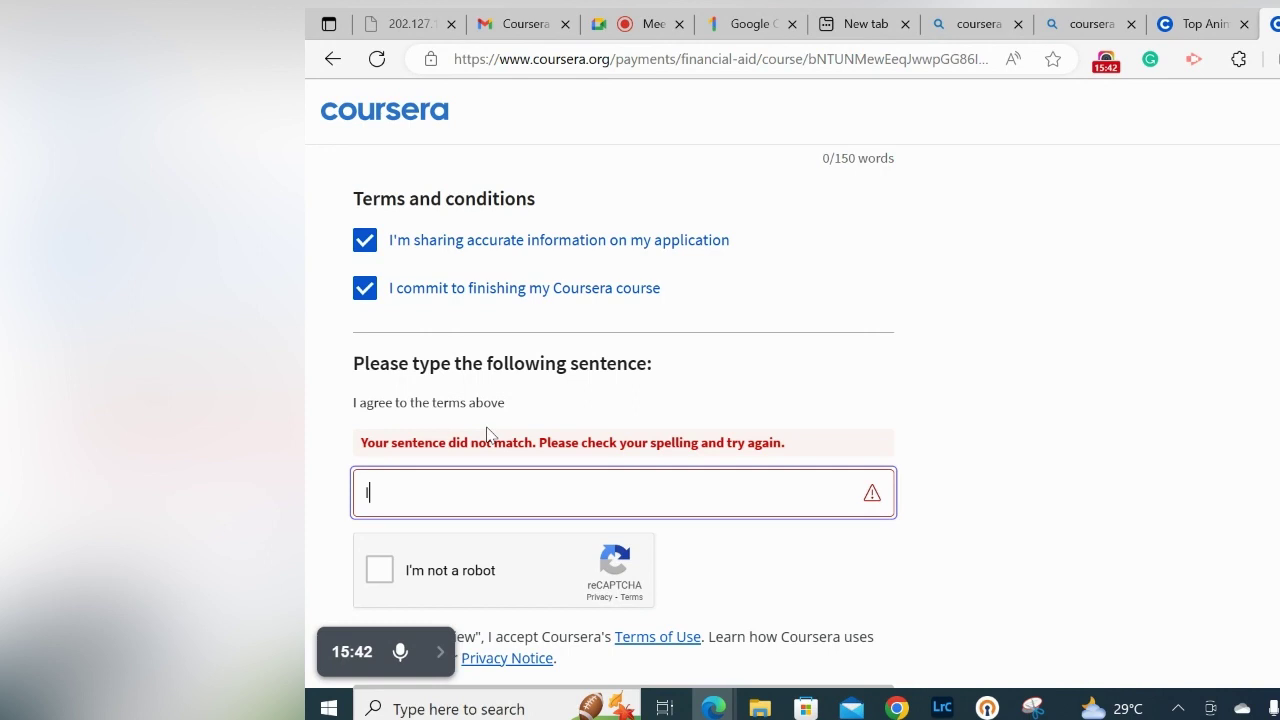
text( agree to the )
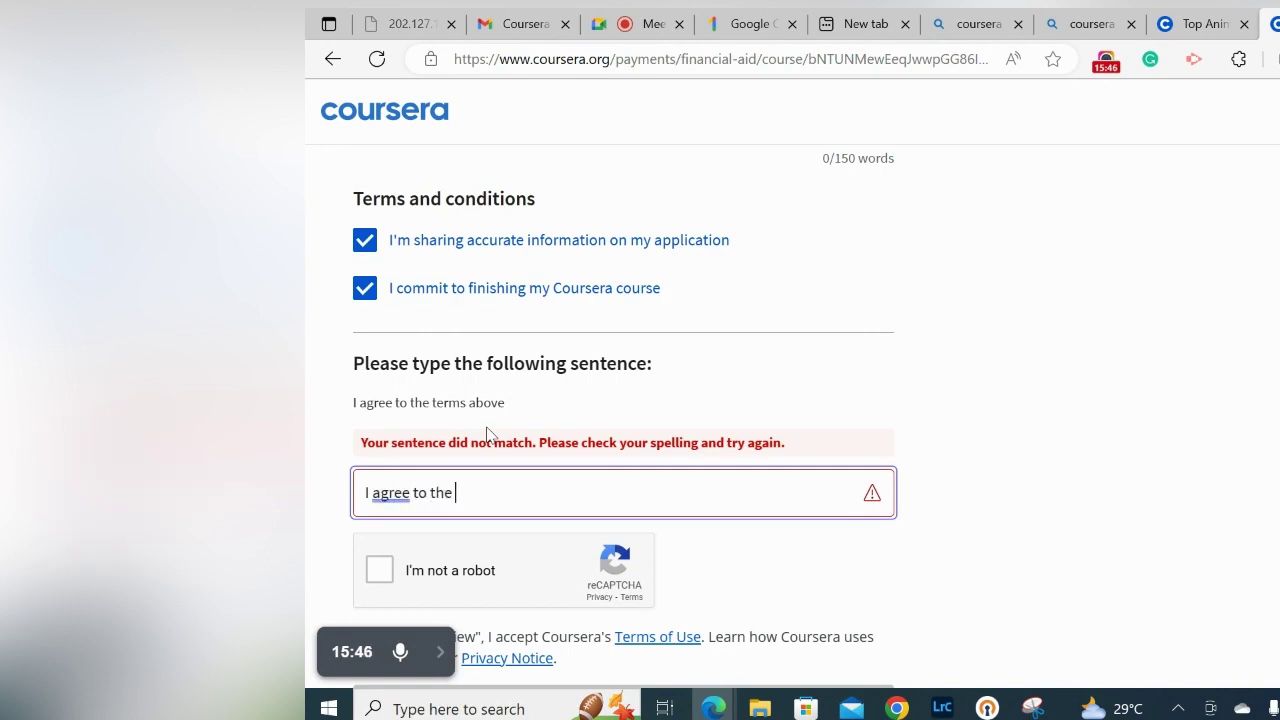
text(terms above)
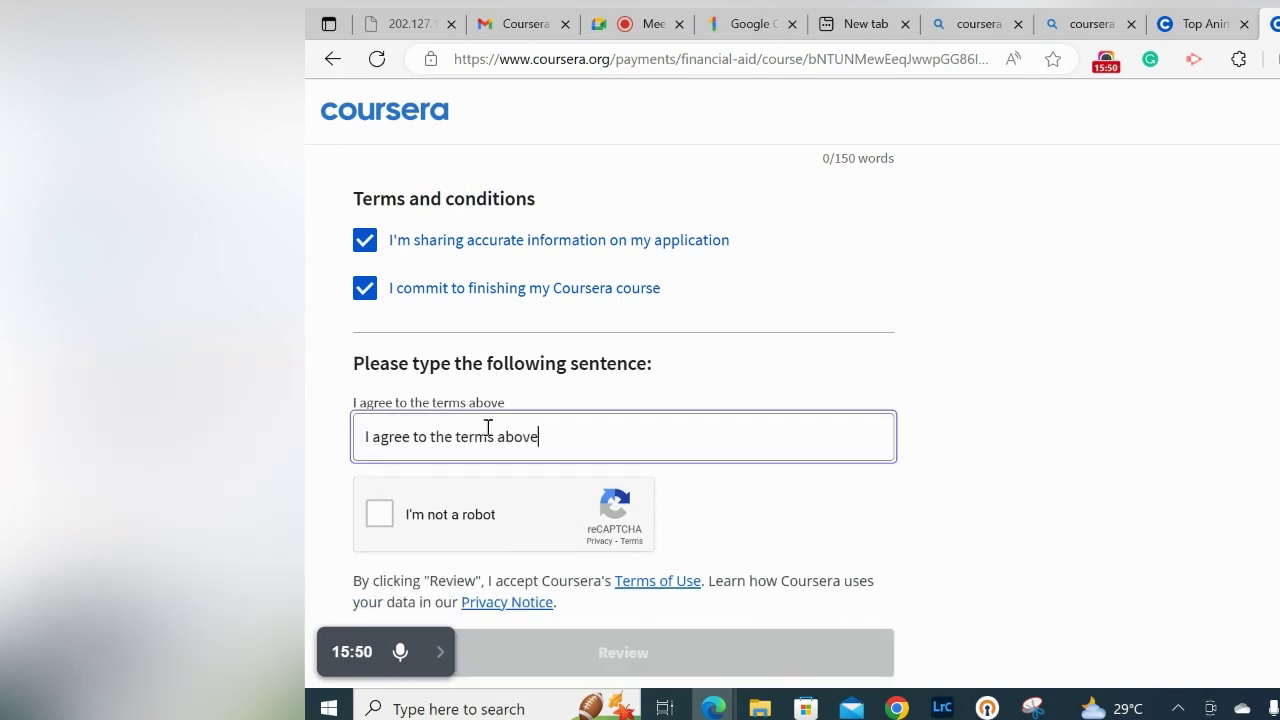
Try to pass the "I'm not a robot" image check for crosswalks in the financial aid application
click(380, 517)
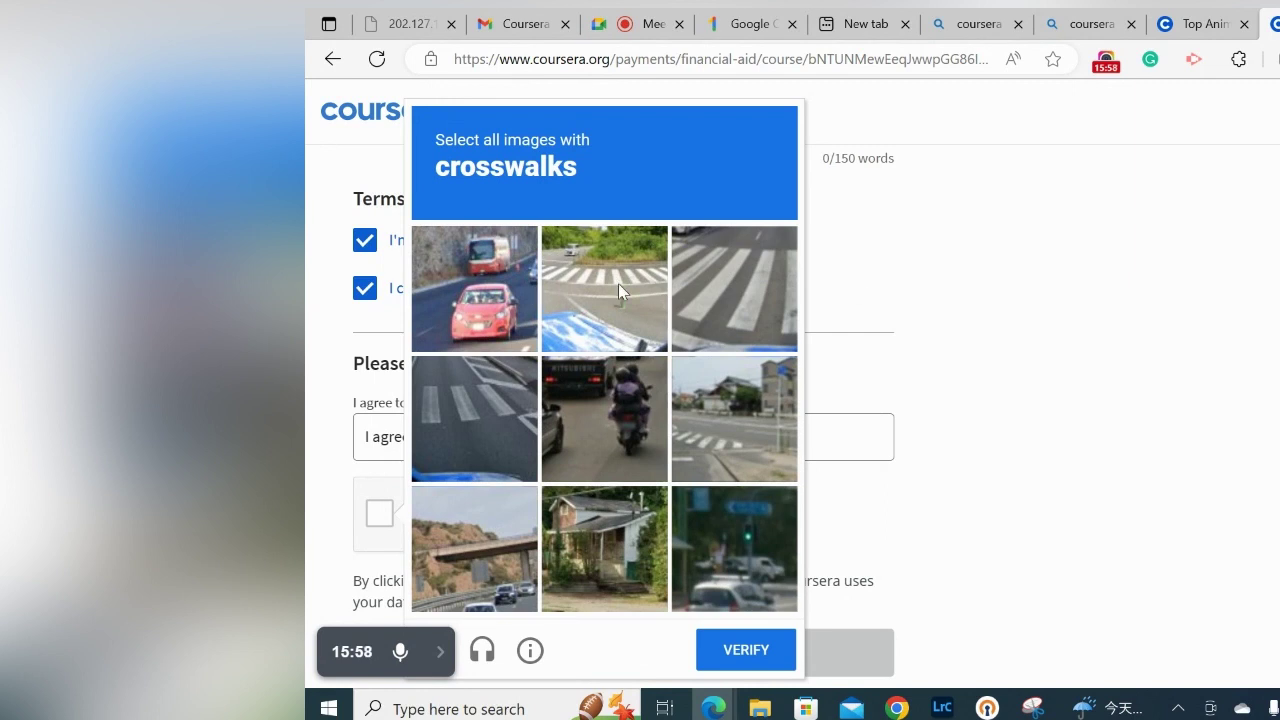
click(608, 426)
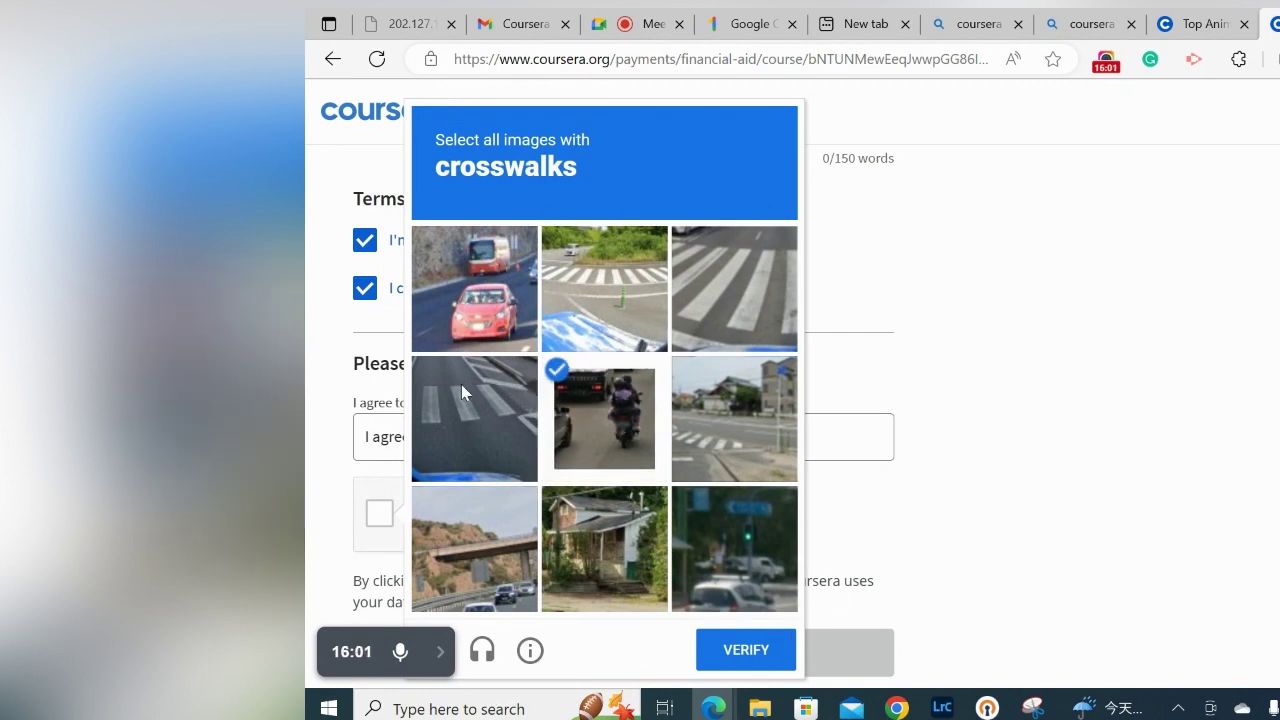
click(733, 675)
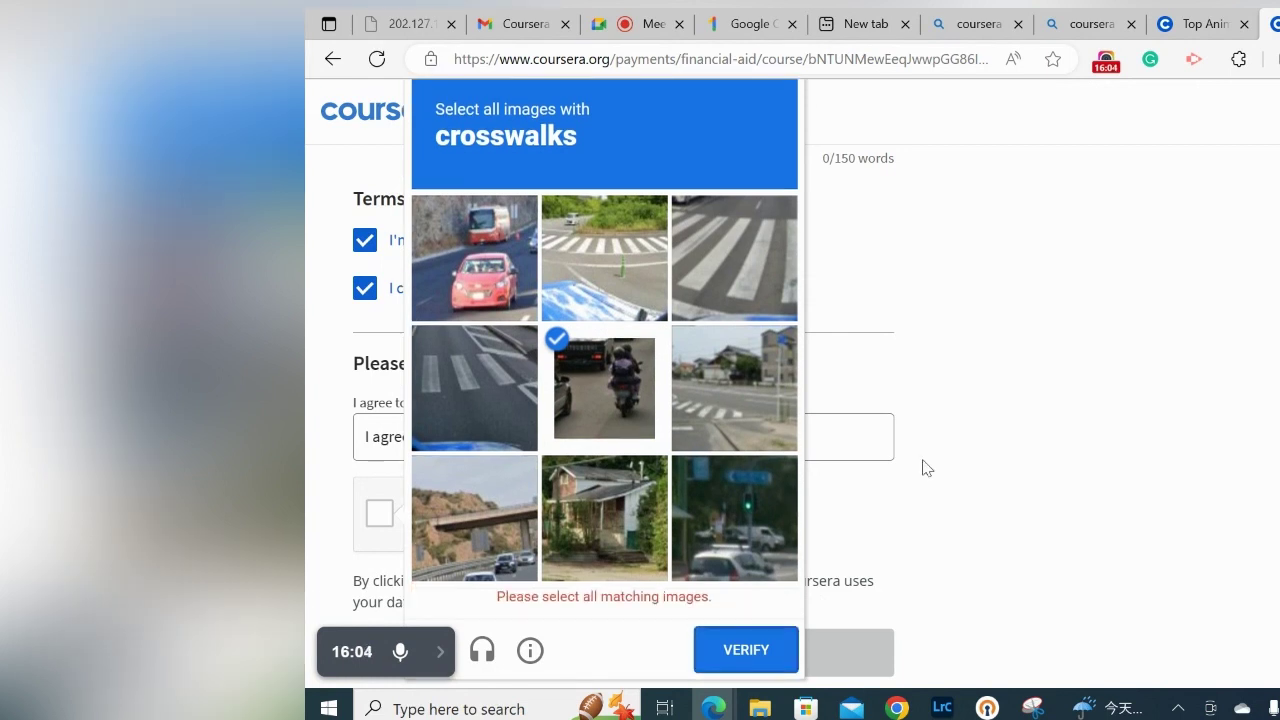
click(1055, 389)
scroll(1055, 389, down, 1)
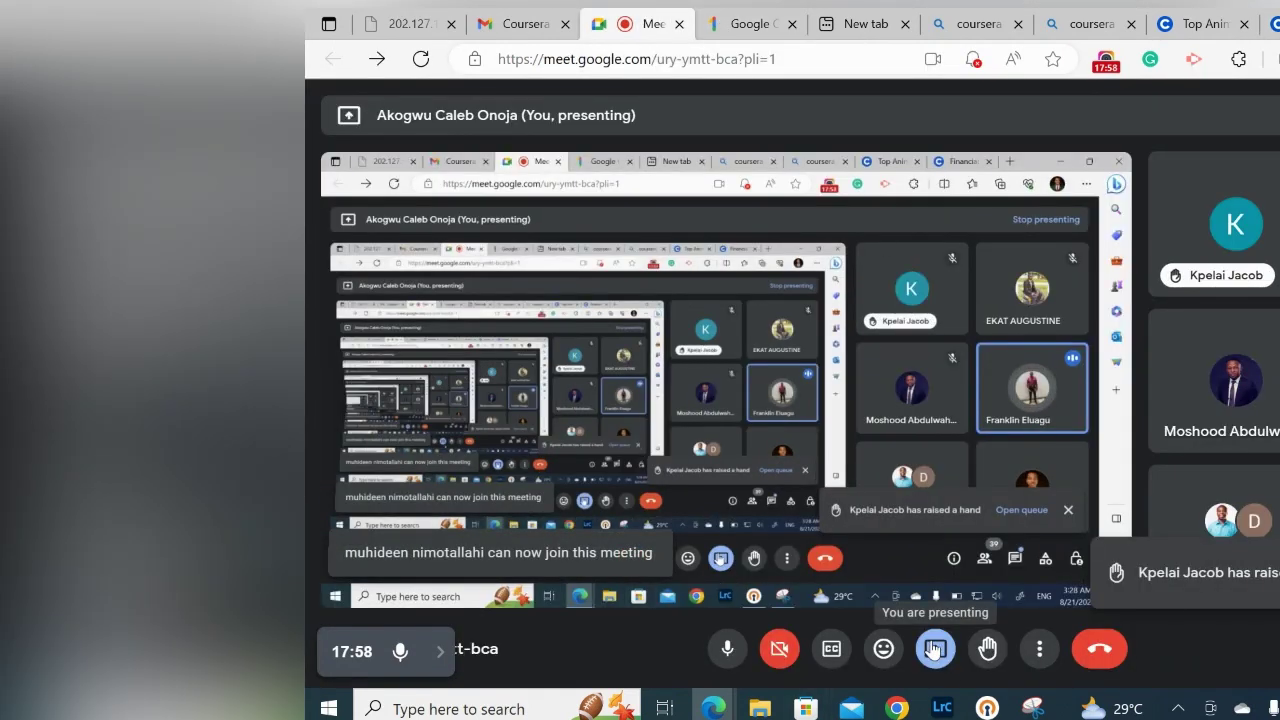
Stop presenting the screen to the participants in the Google Meet call
click(935, 650)
click(1041, 596)
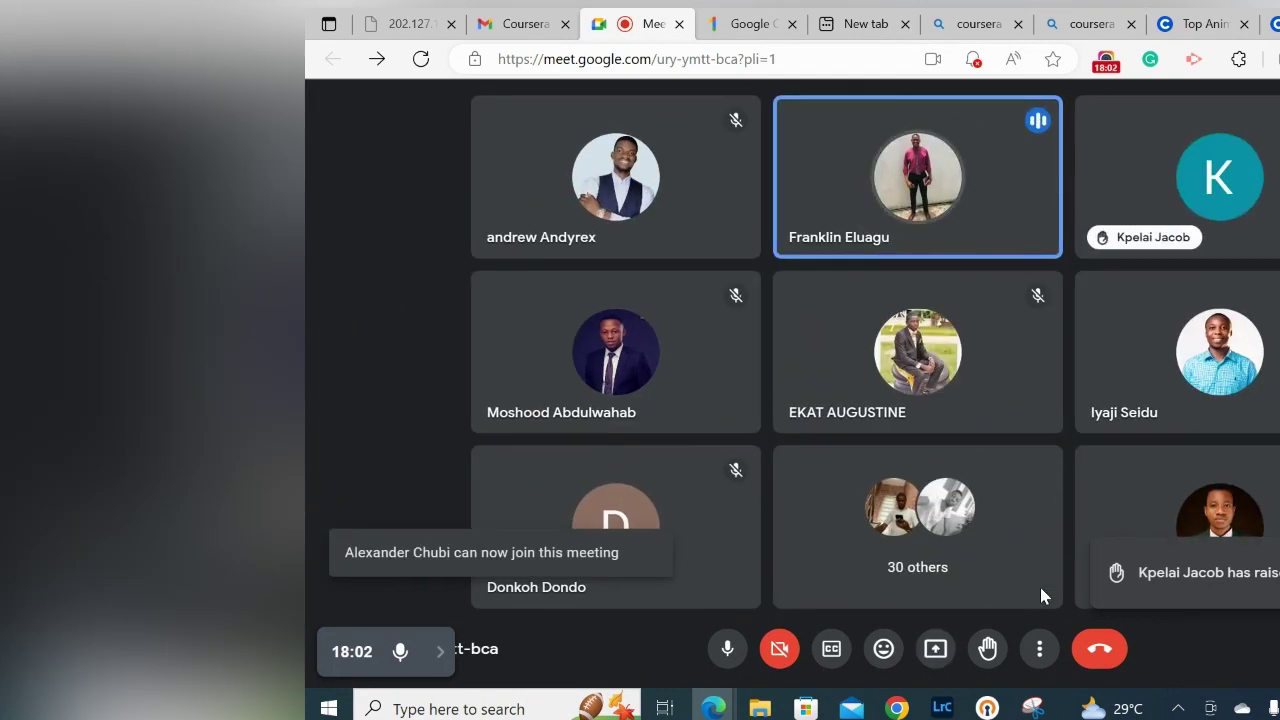
Open a new blank browser tab alongside the meeting
mouse_move(403, 652)
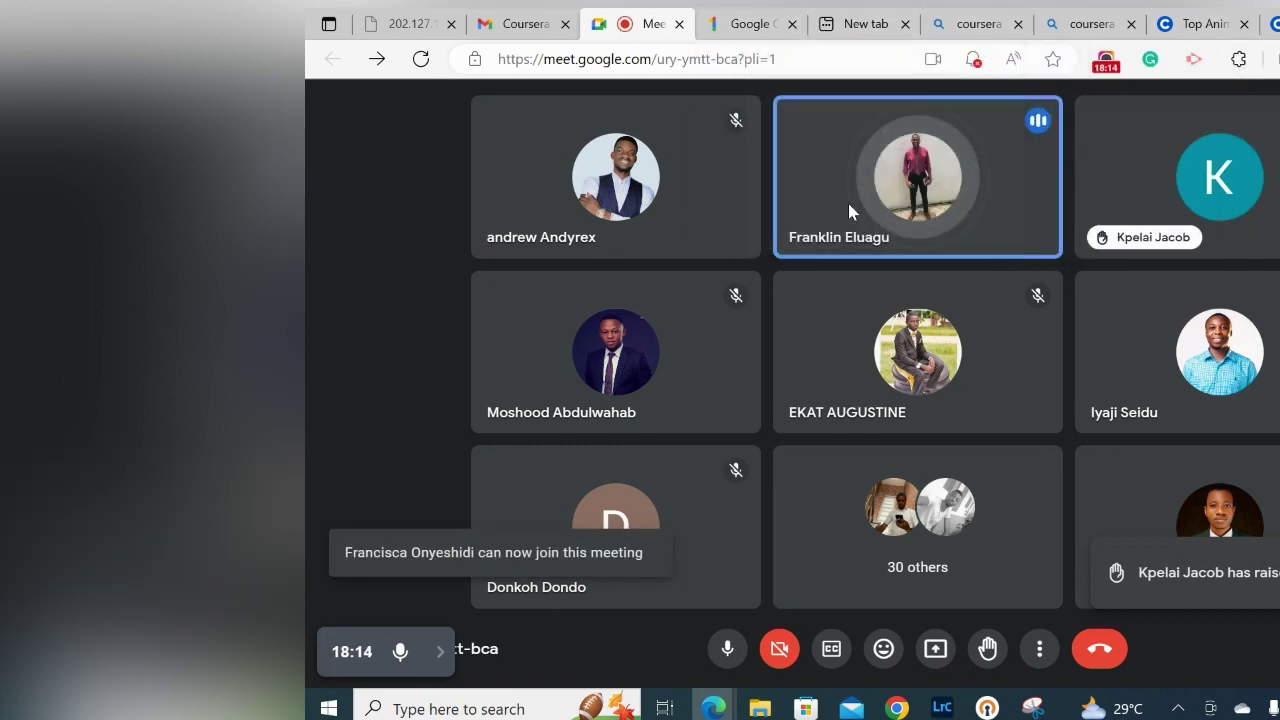
key(ctrl+t)
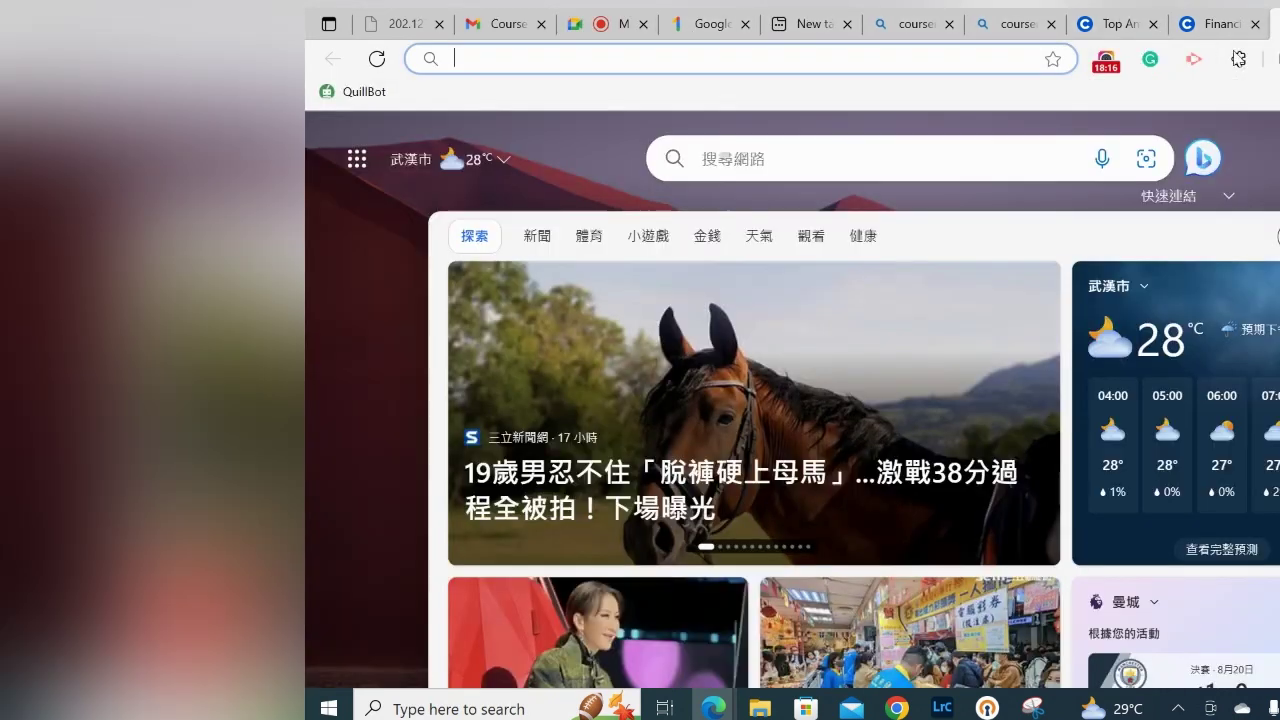